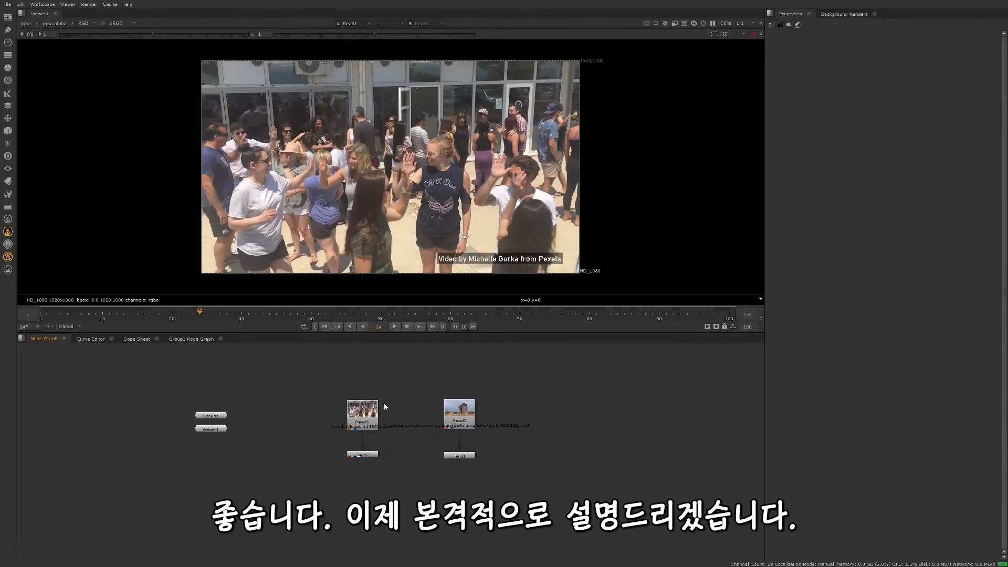
Add a ColorCorrect node after Read1 with master contrast 1.24, shadows contrast 2.26, shadows gain 0.3 and midtones contrast 1.2
click(373, 414)
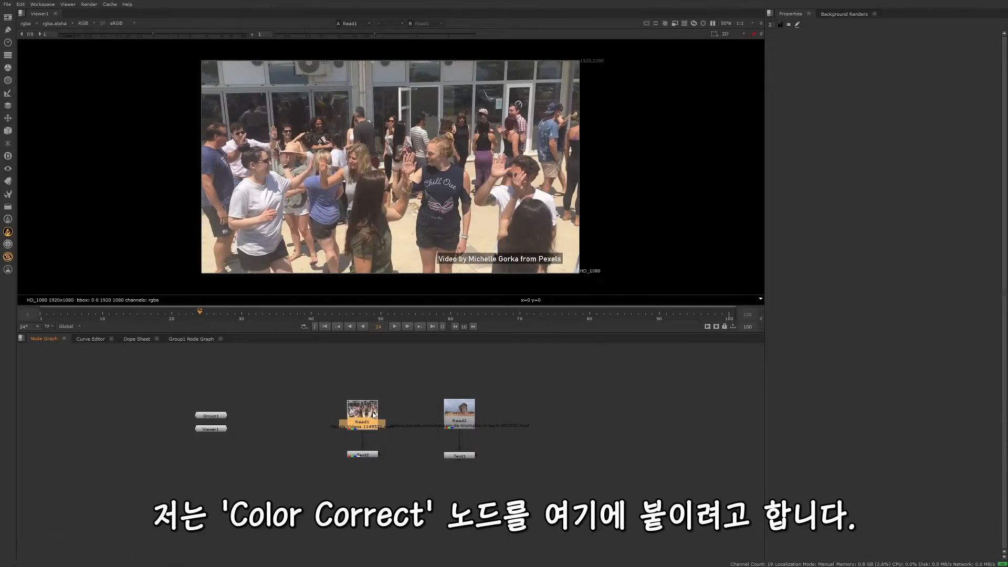
key(c)
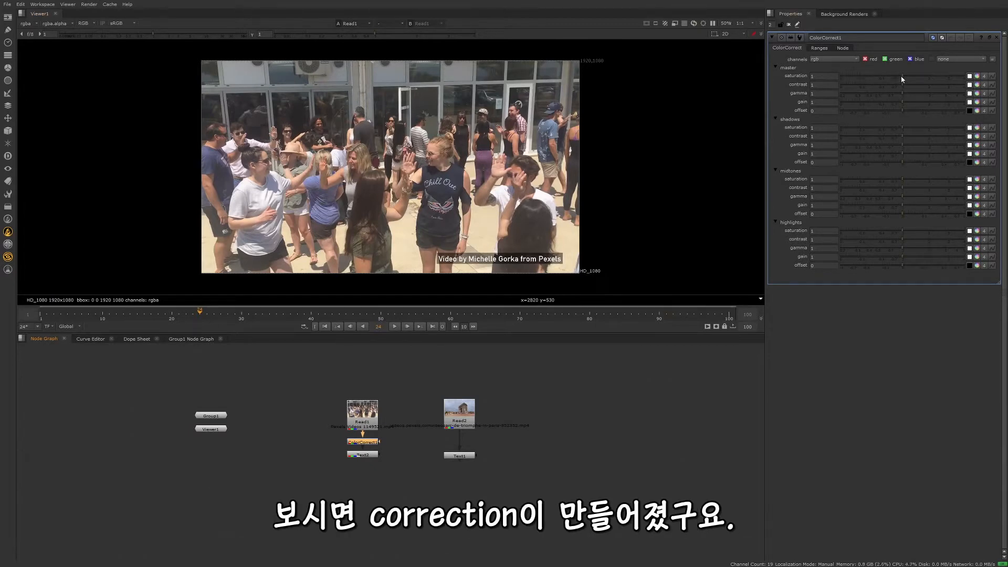
mouse_move(904, 86)
mouse_down()
mouse_move(861, 86)
mouse_move(909, 86)
mouse_up()
drag(905, 136, 875, 156)
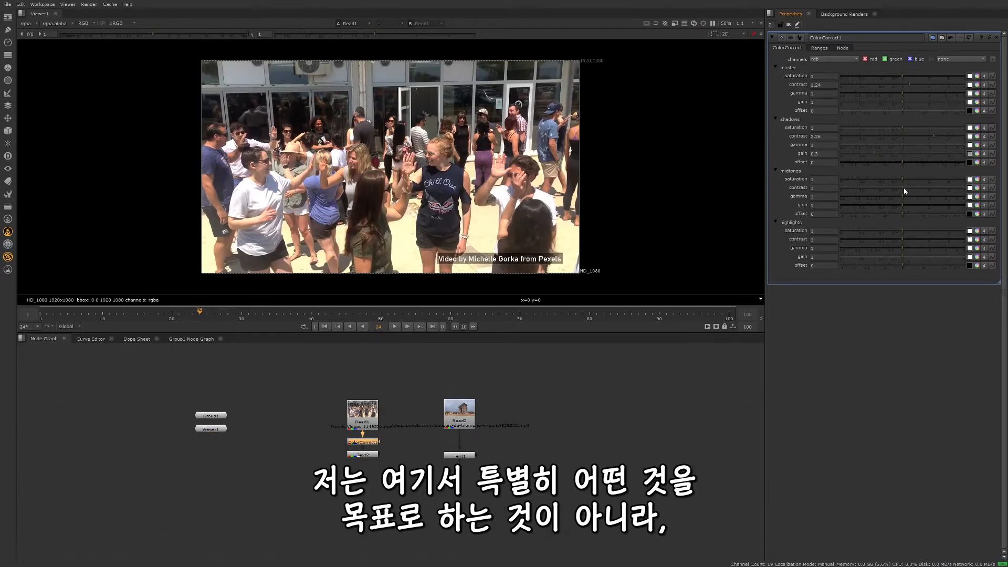
mouse_move(903, 188)
mouse_down()
mouse_move(920, 190)
mouse_move(908, 190)
mouse_up()
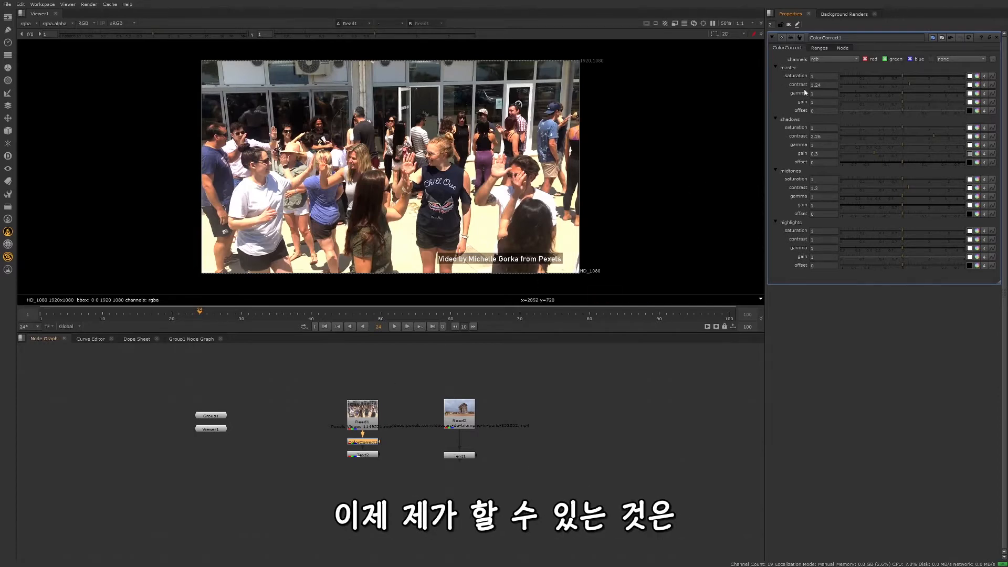
Save the ColorCorrect settings as a node preset named contrast and check for it among the node's presets
click(800, 39)
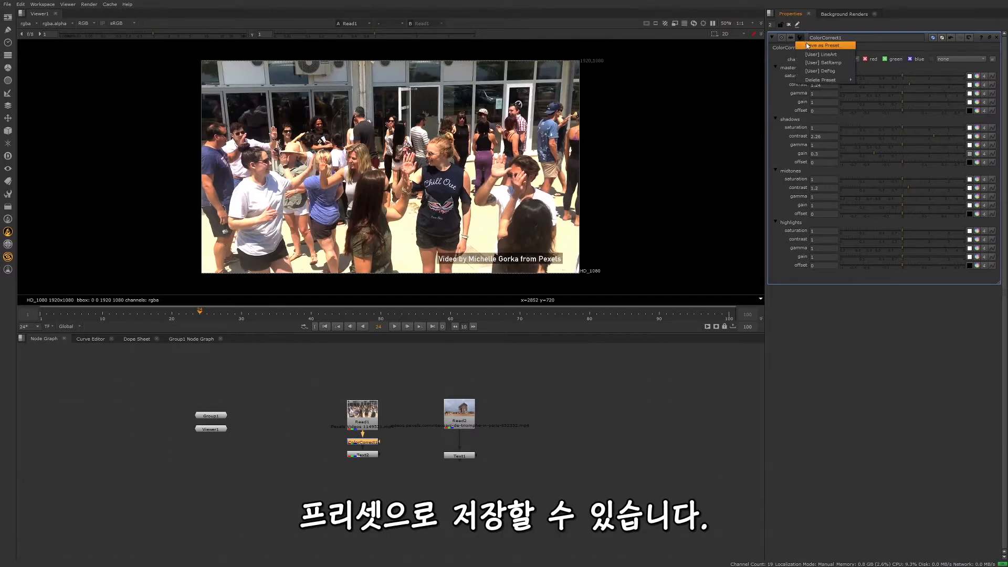
click(838, 46)
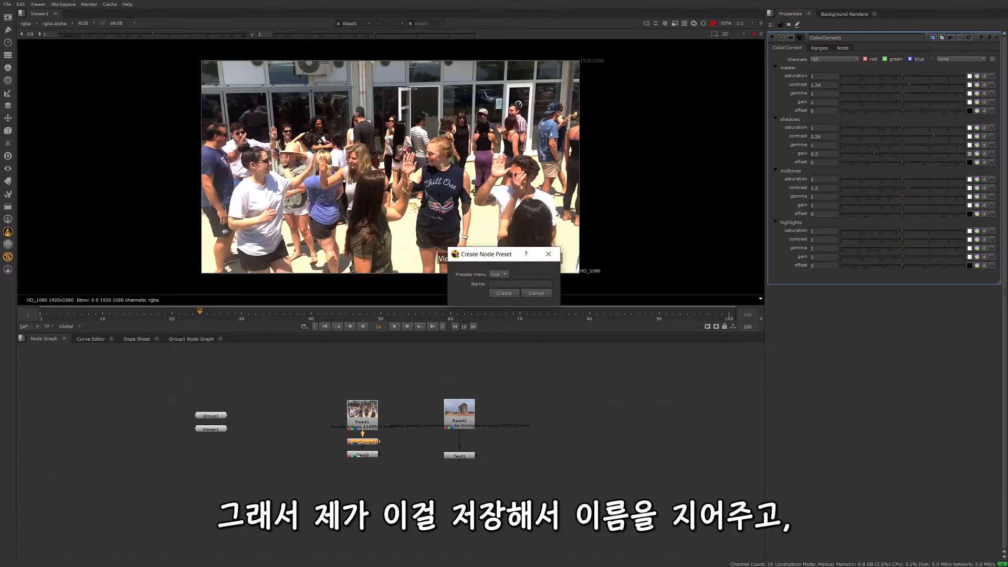
click(498, 284)
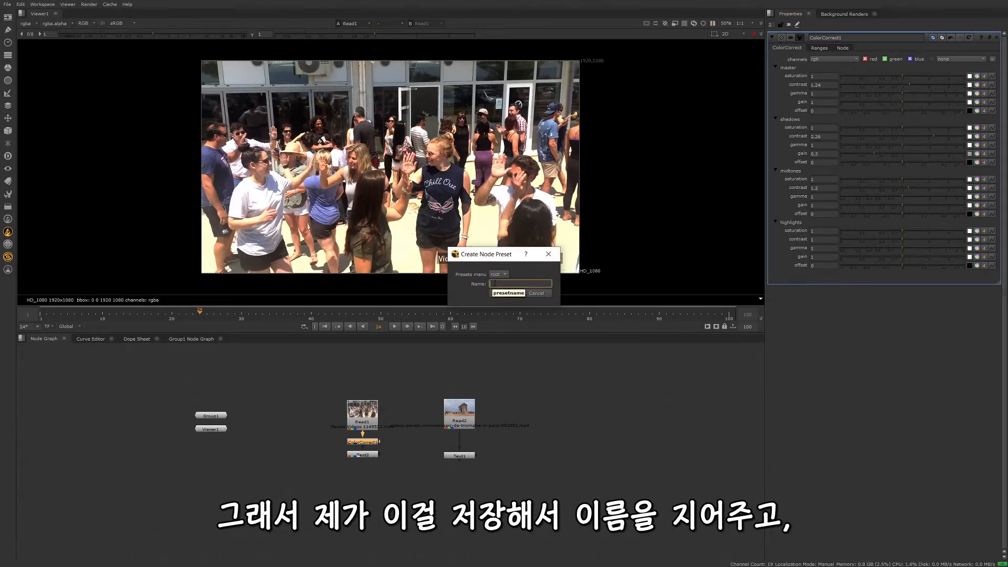
text(d)
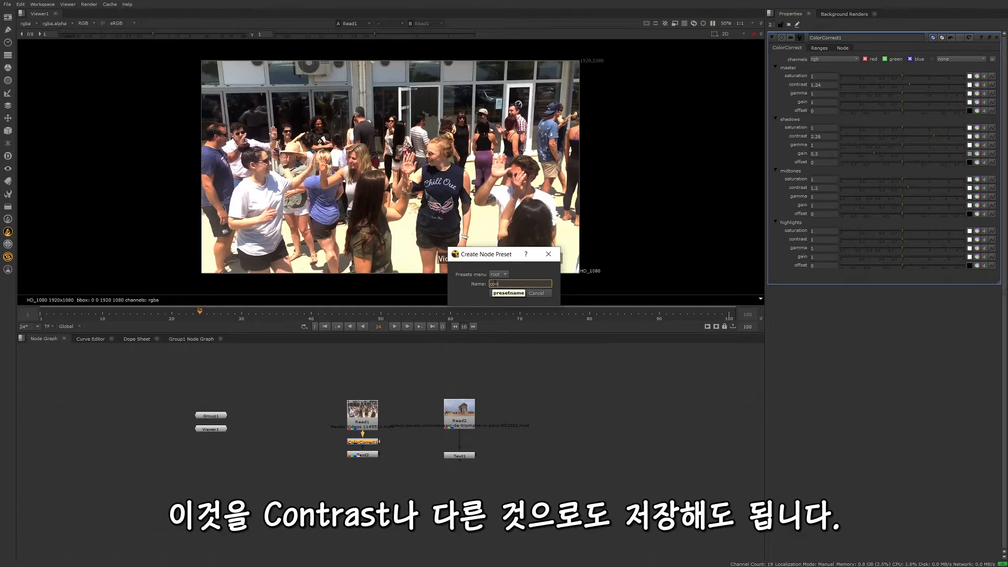
text(ontrast)
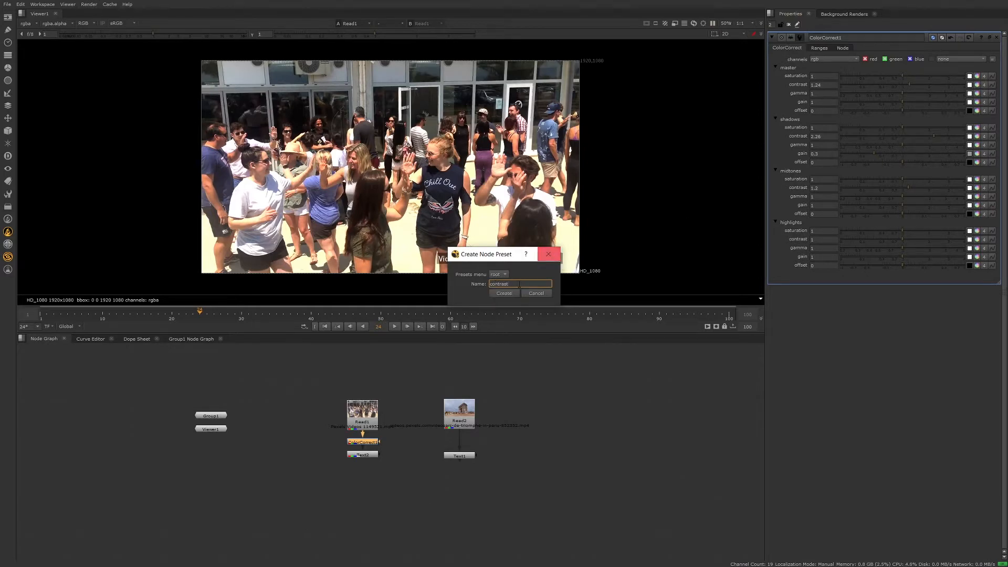
click(502, 293)
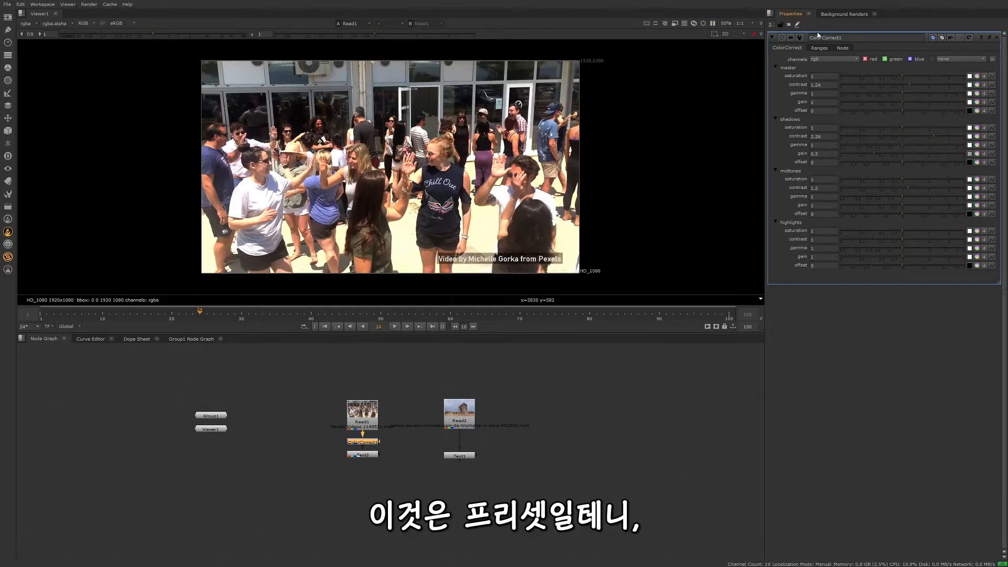
click(798, 37)
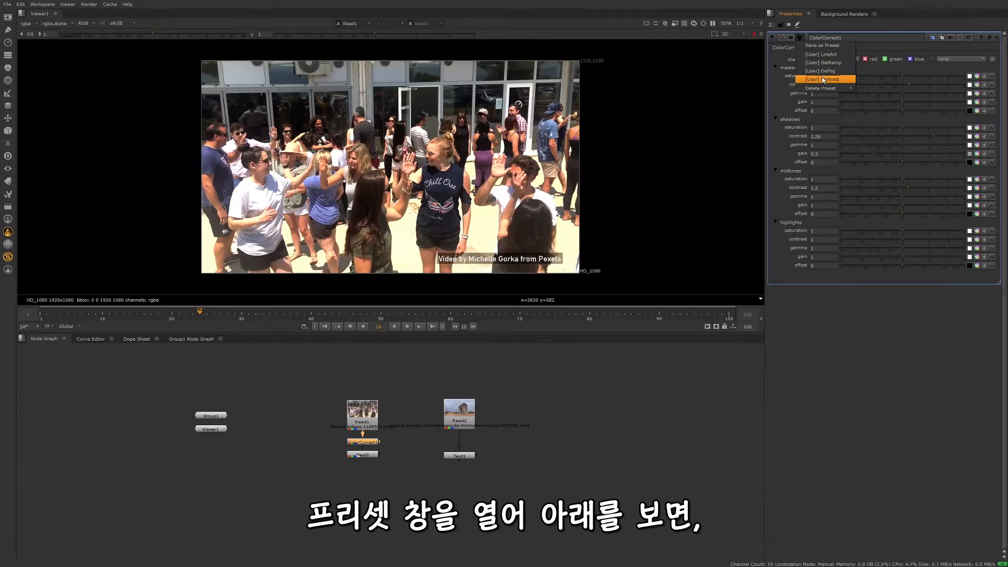
click(813, 28)
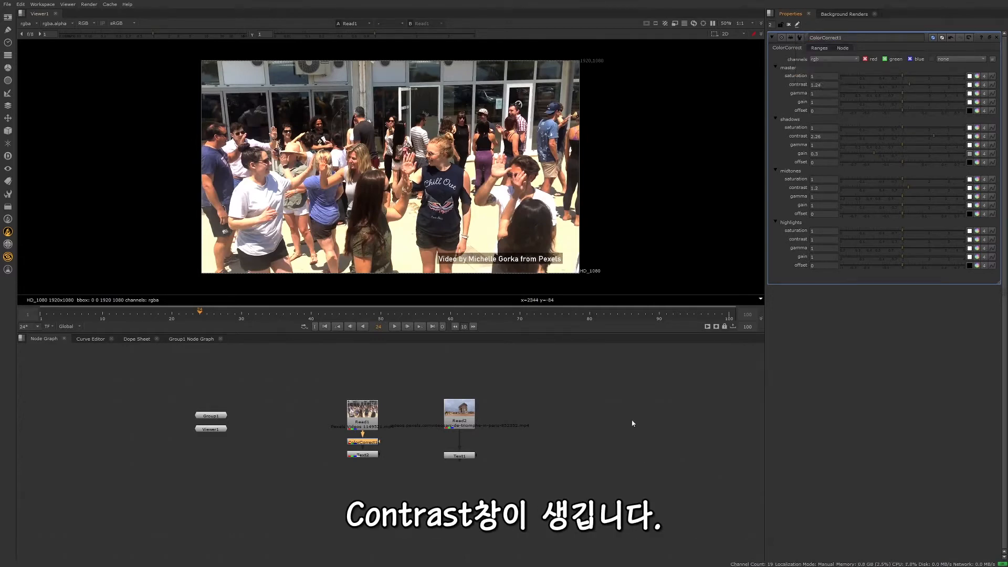
Switch to File Explorer, look for the user_presets.py file in the .nuke NodePresets folder, and return to Nuke
key(alt+Tab)
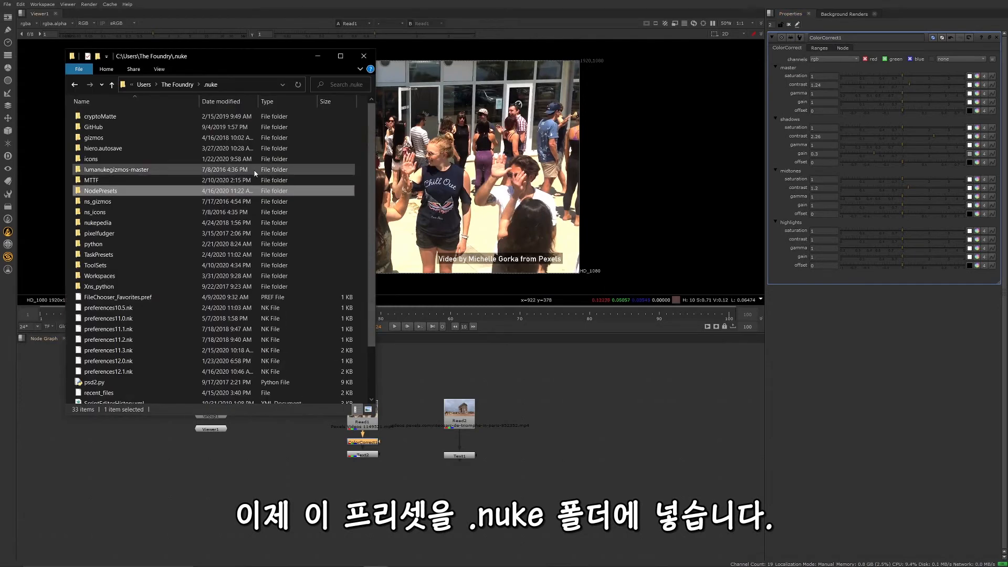
click(212, 85)
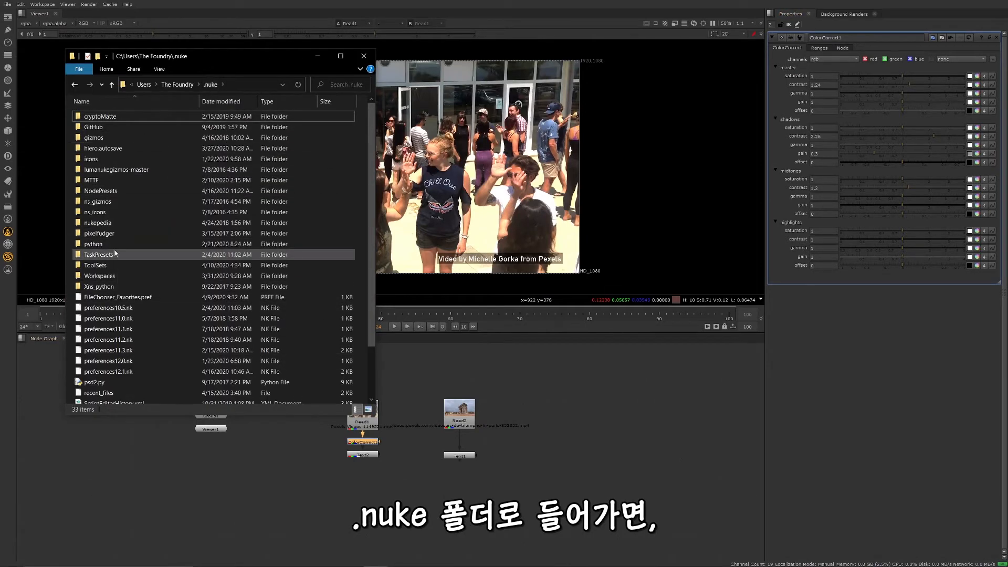
double_click(108, 191)
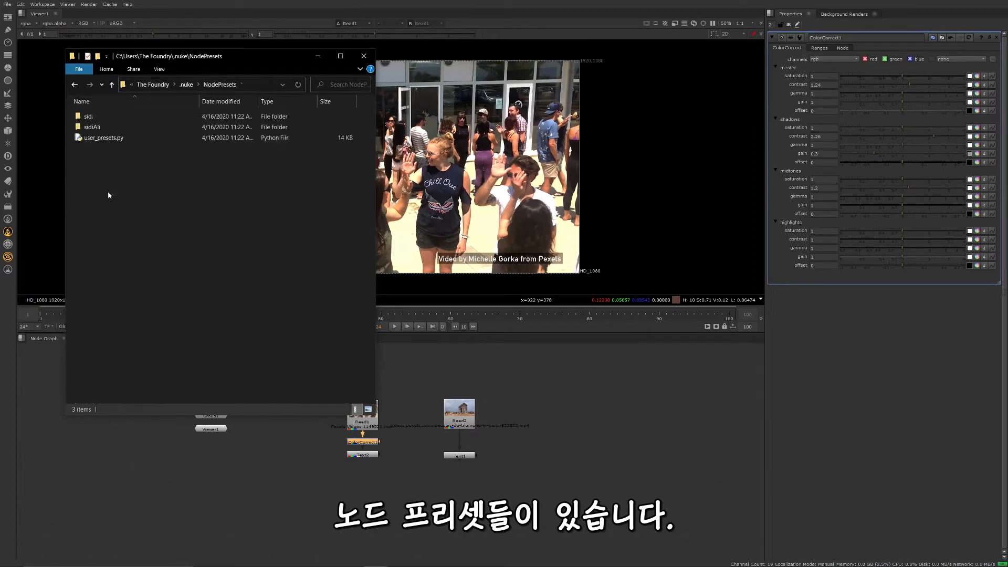
right_click(103, 140)
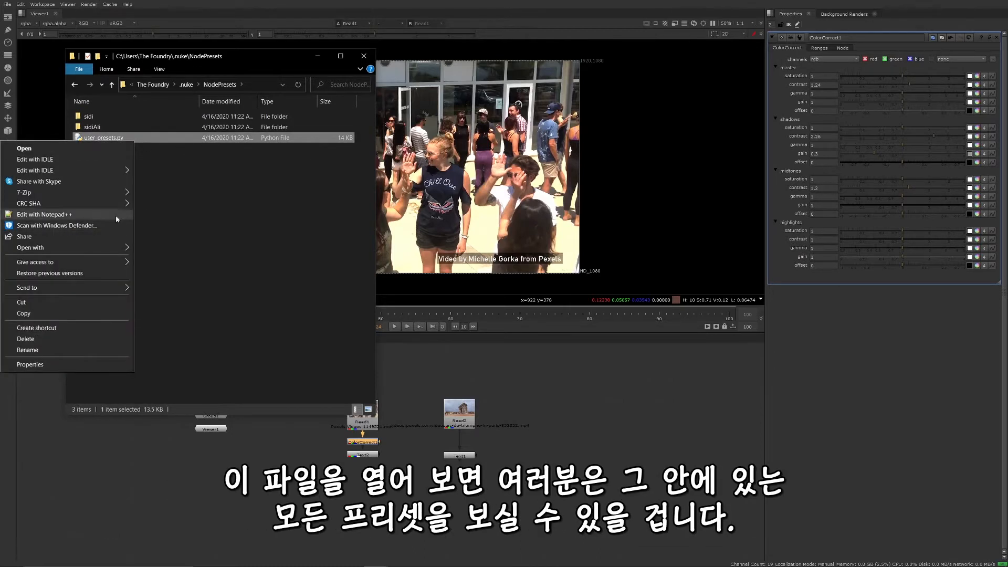
click(210, 214)
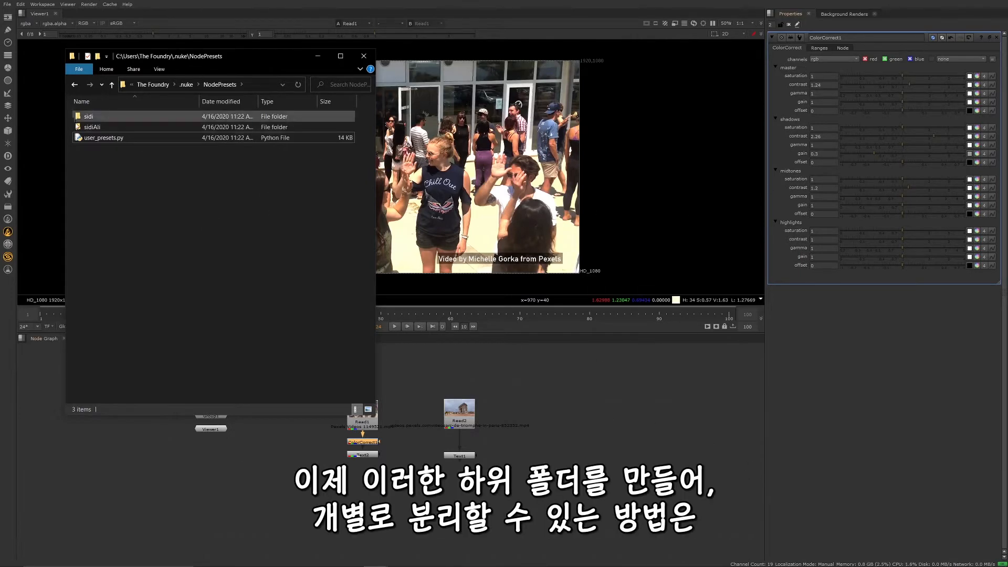
click(543, 402)
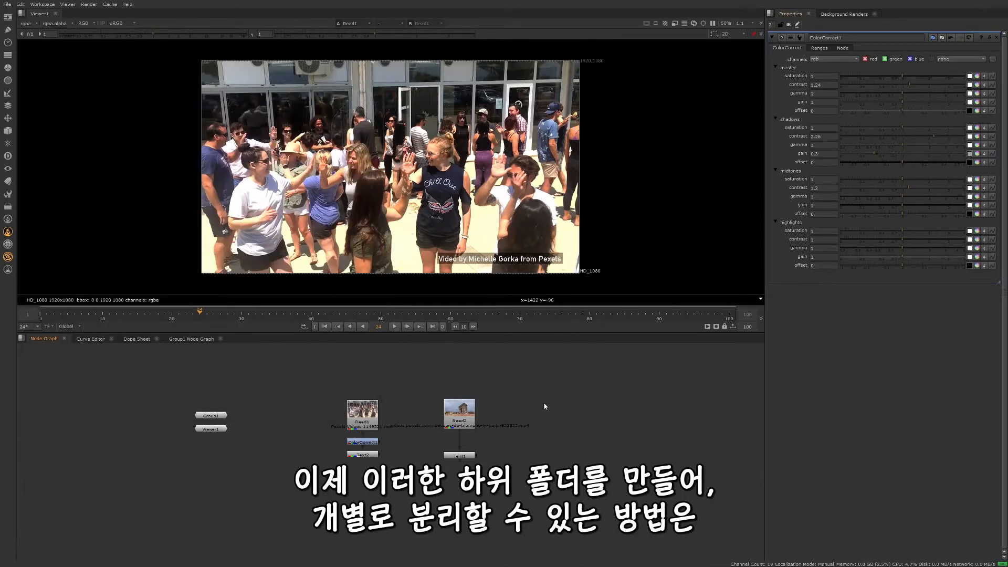
Save the ColorCorrect settings as a preset inside a subfolder, using the name colorCorrect/contrast
click(800, 38)
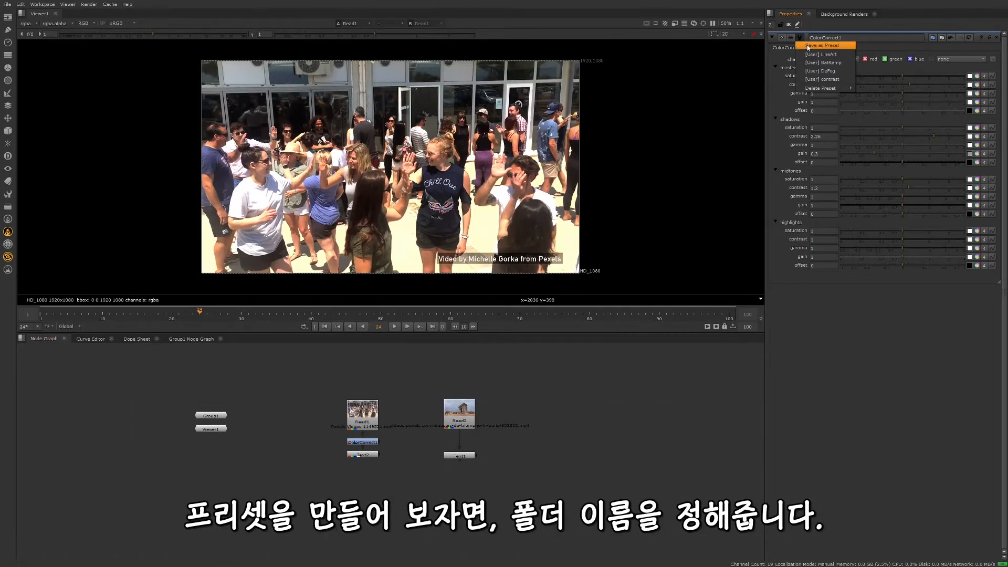
click(808, 45)
click(527, 284)
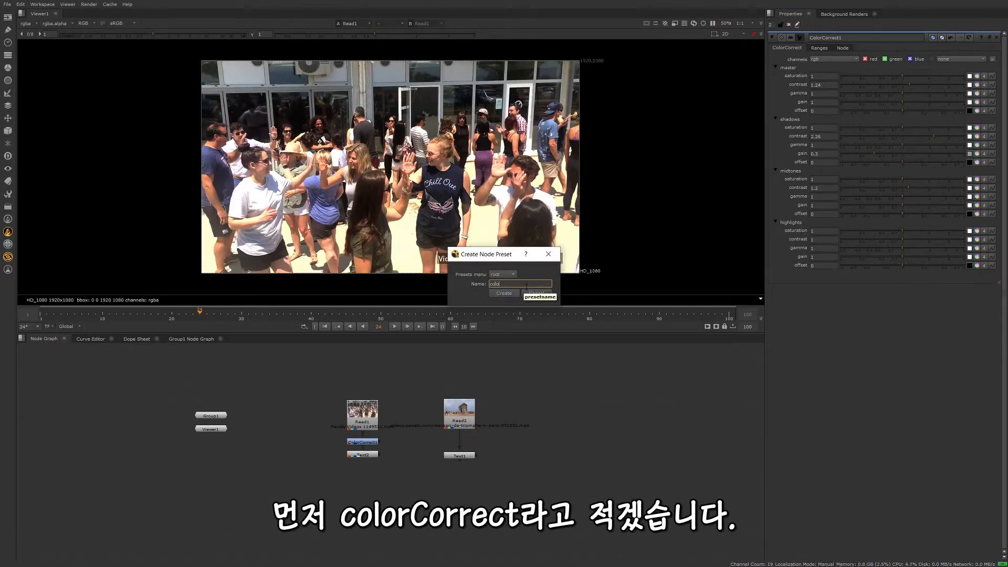
text(colorCorrect/contrast)
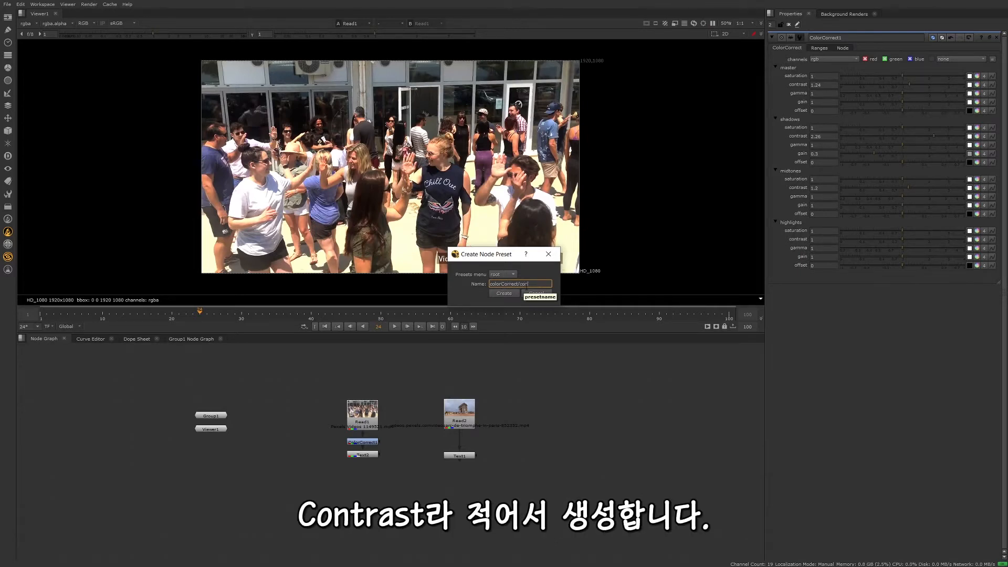
click(506, 293)
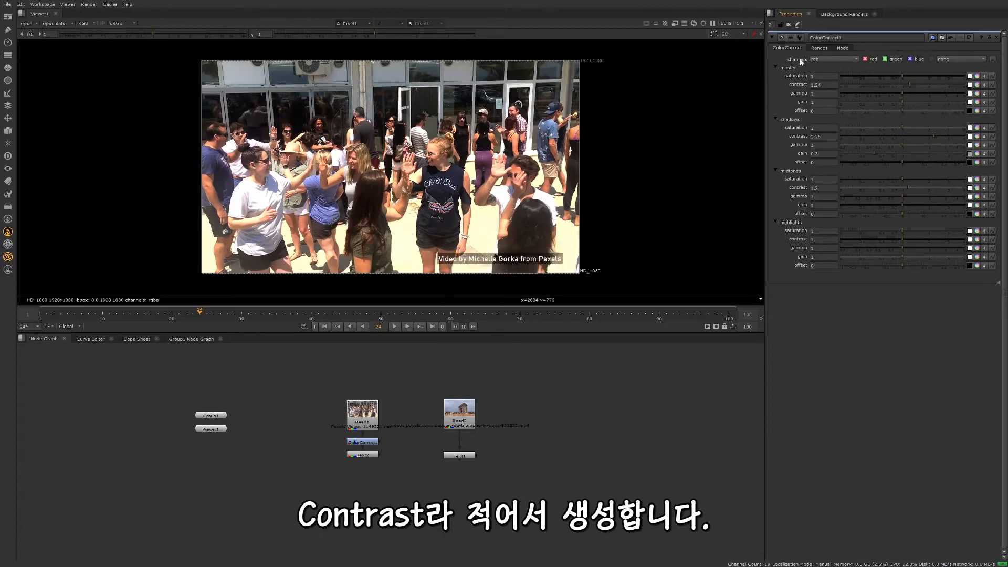
Apply the contrast preset from the colorCorrect preset subfolder to the ColorCorrect node
click(799, 36)
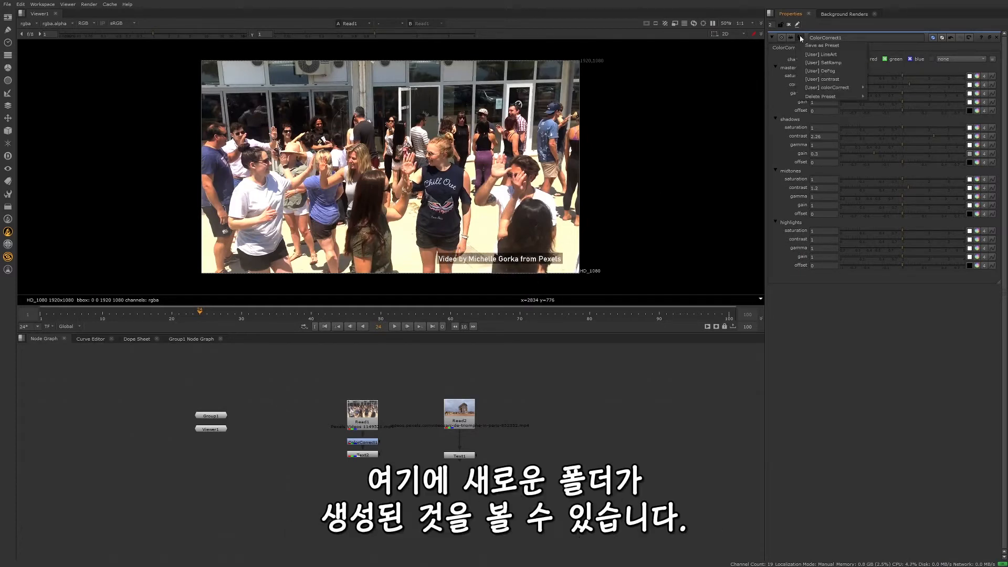
mouse_move(813, 88)
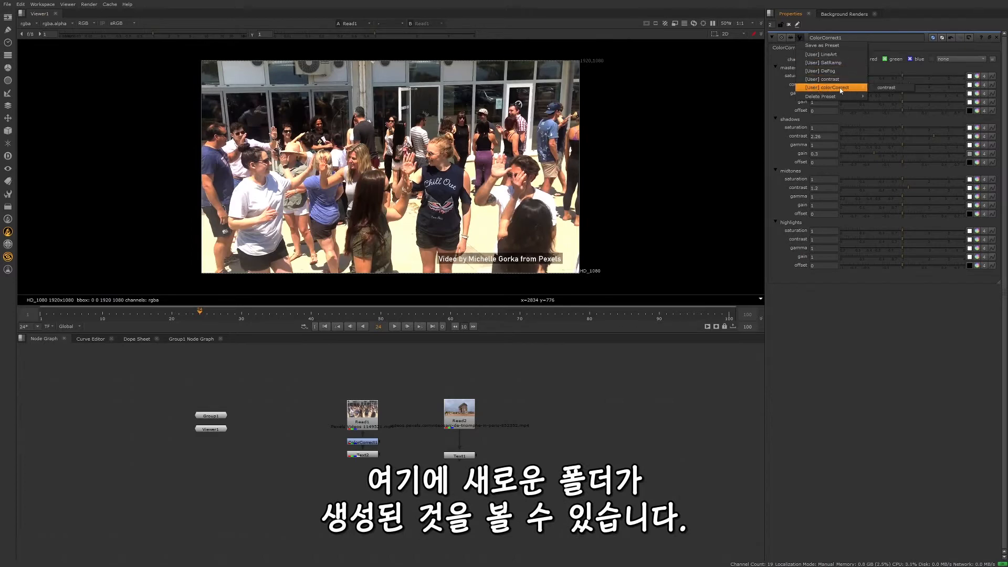
click(893, 89)
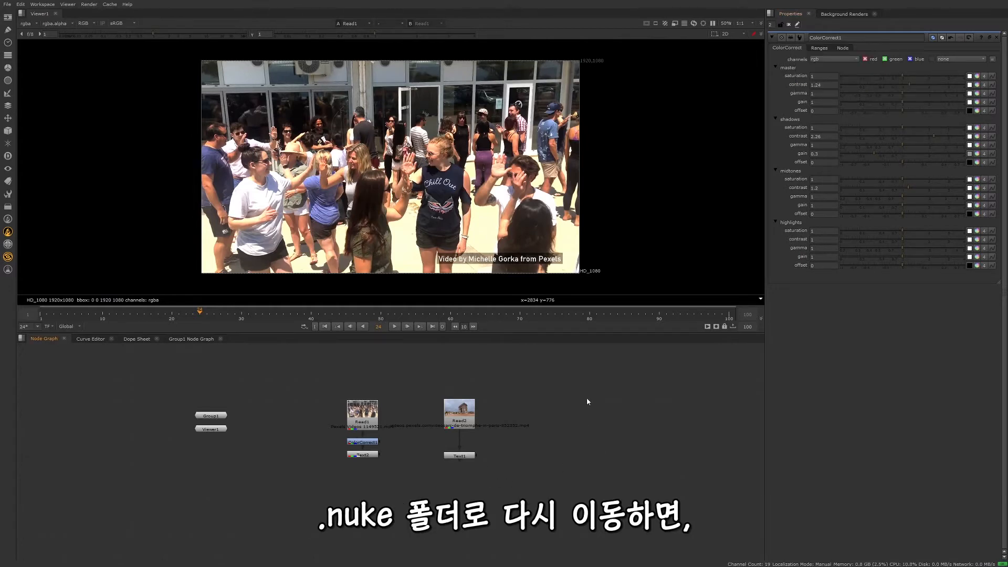
Switch to File Explorer, inspect the colorCorrect folder inside NodePresets, and return to Nuke
key(alt+Tab)
click(111, 116)
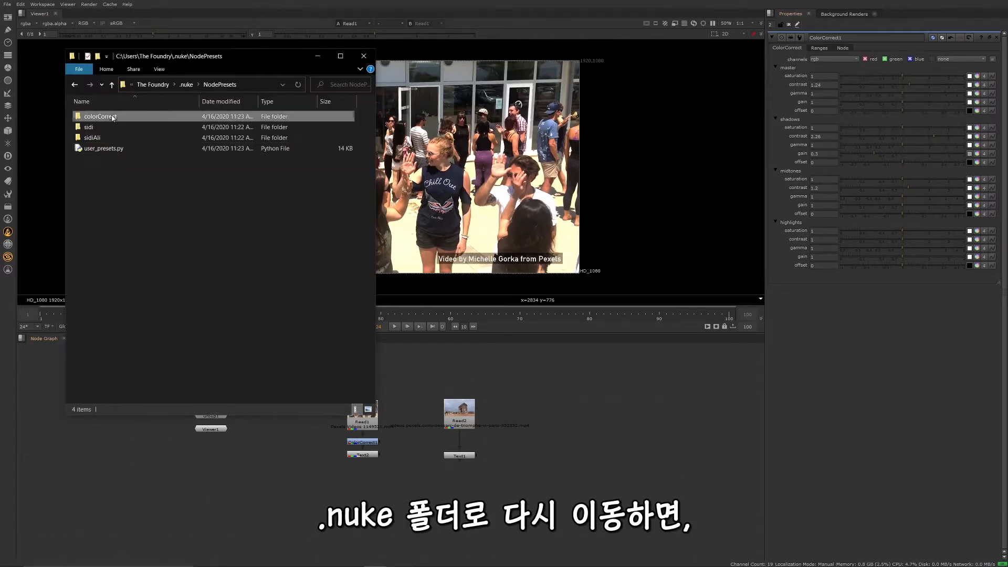
double_click(112, 117)
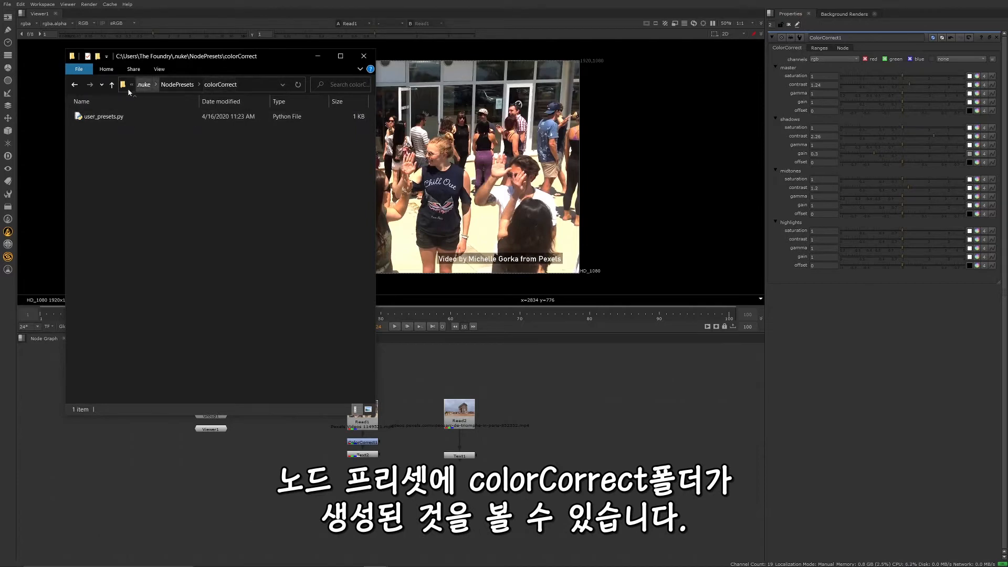
click(112, 85)
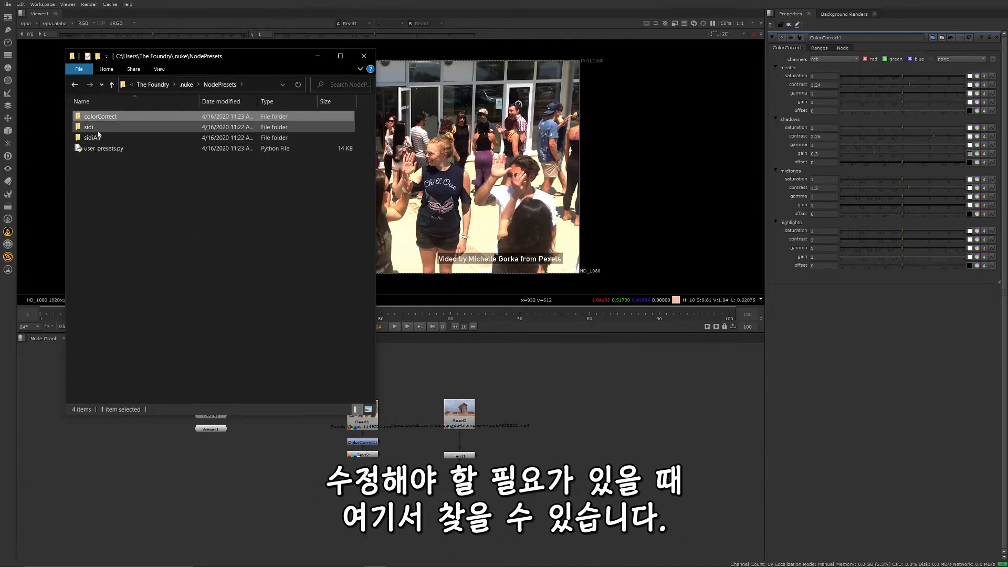
click(497, 376)
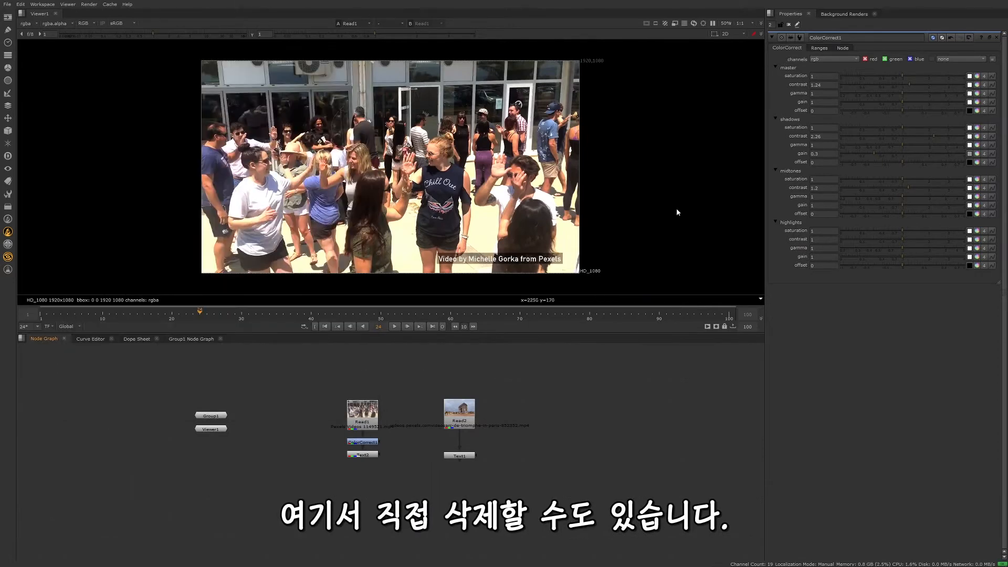
Delete the contrast preset stored in the colorCorrect subfolder and reopen the node's preset list
click(800, 38)
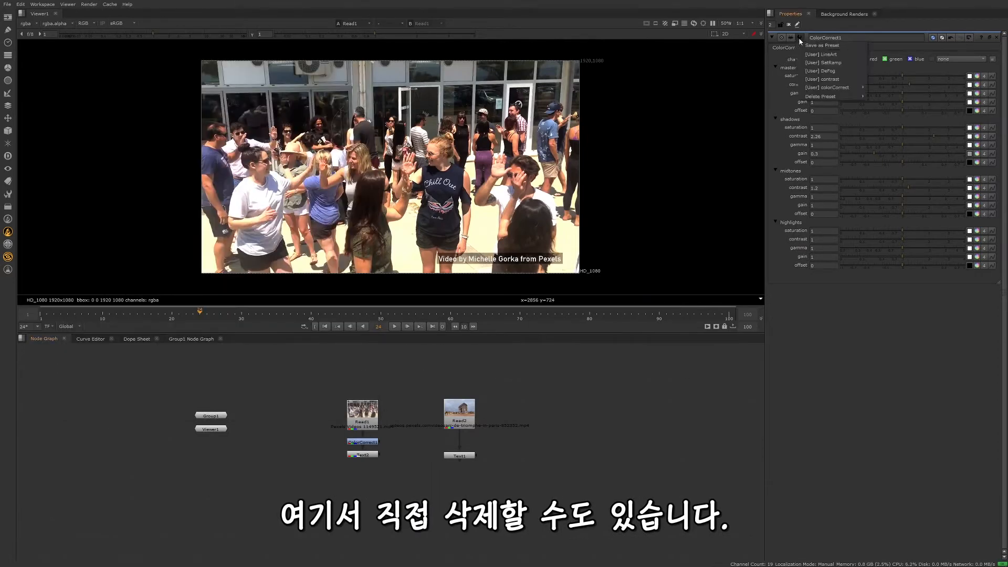
mouse_move(834, 96)
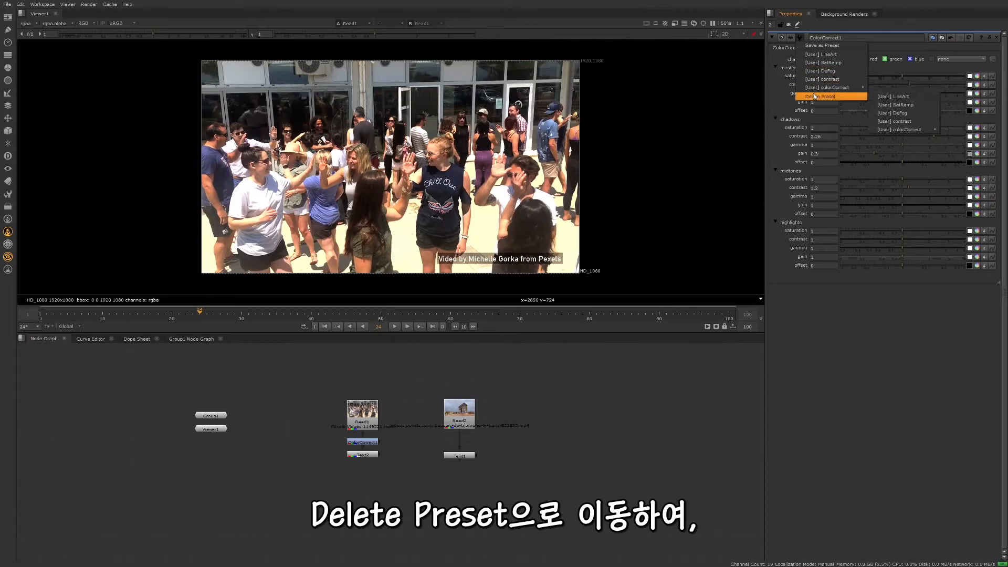
mouse_move(901, 132)
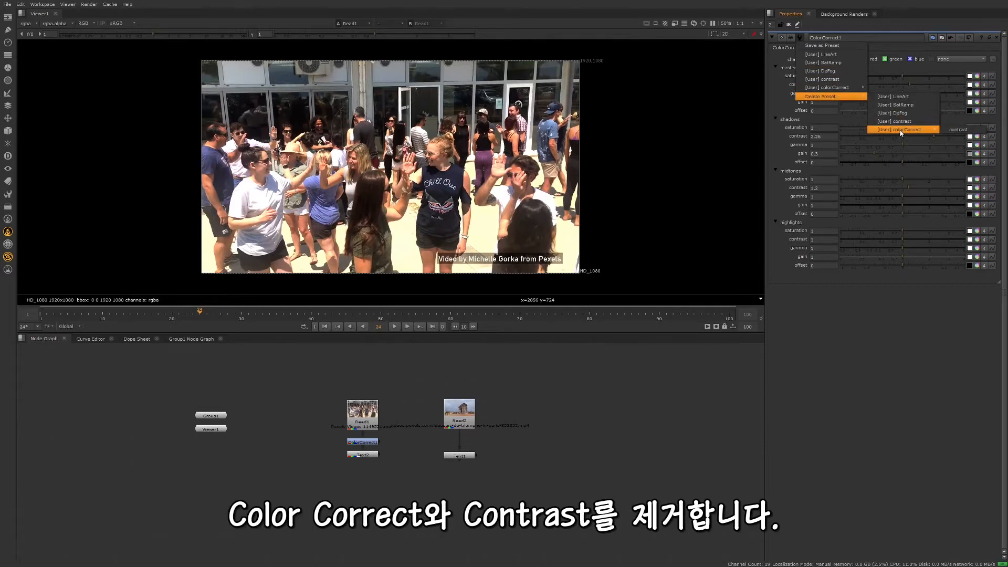
click(958, 130)
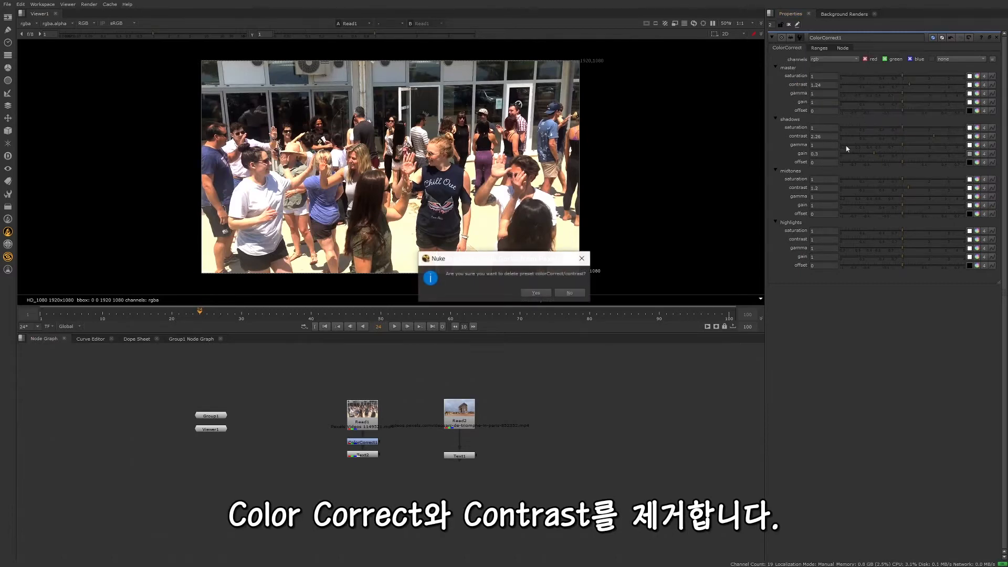
click(537, 293)
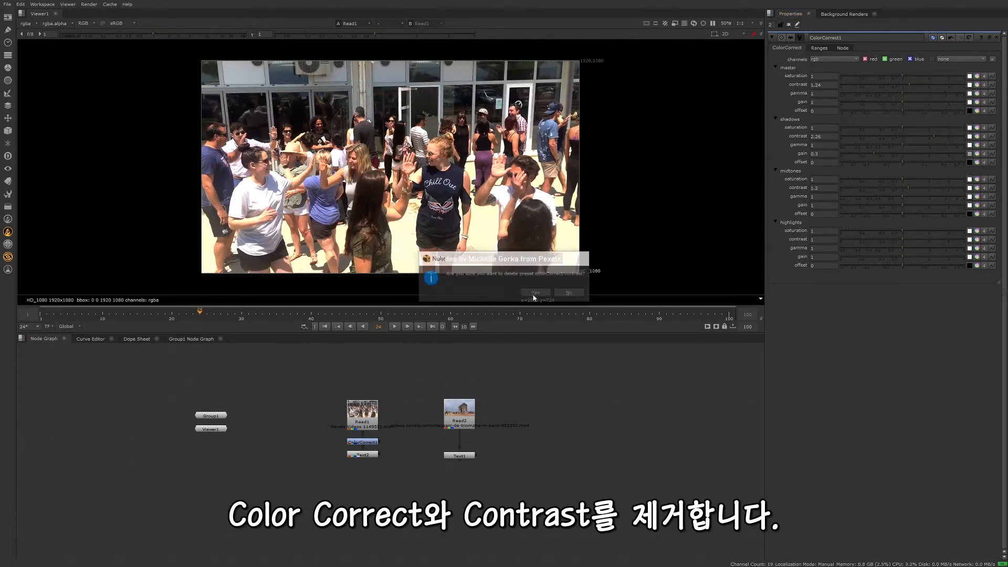
click(800, 37)
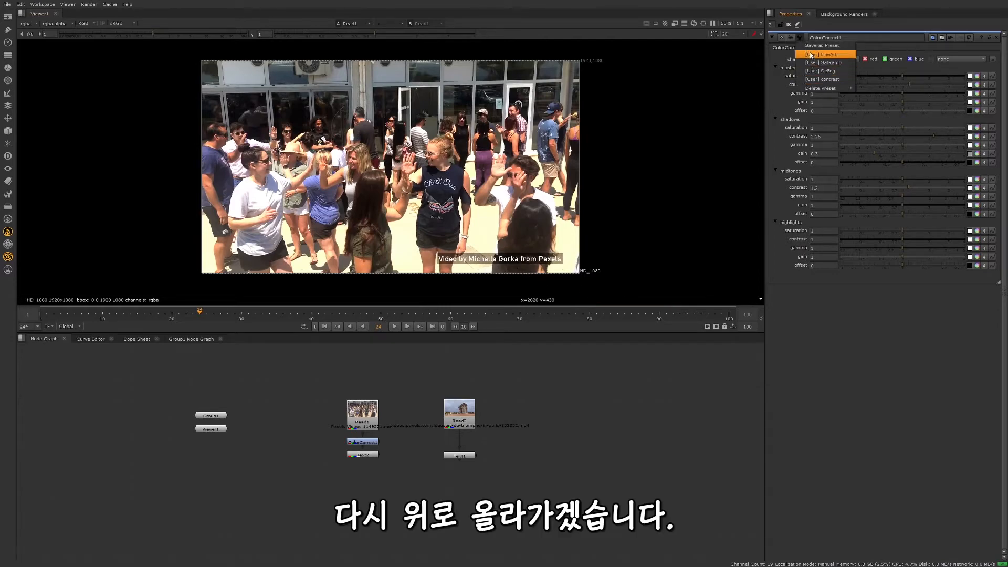
Close the preset list and undo the last settings change on the ColorCorrect node
click(693, 58)
key(ctrl+z)
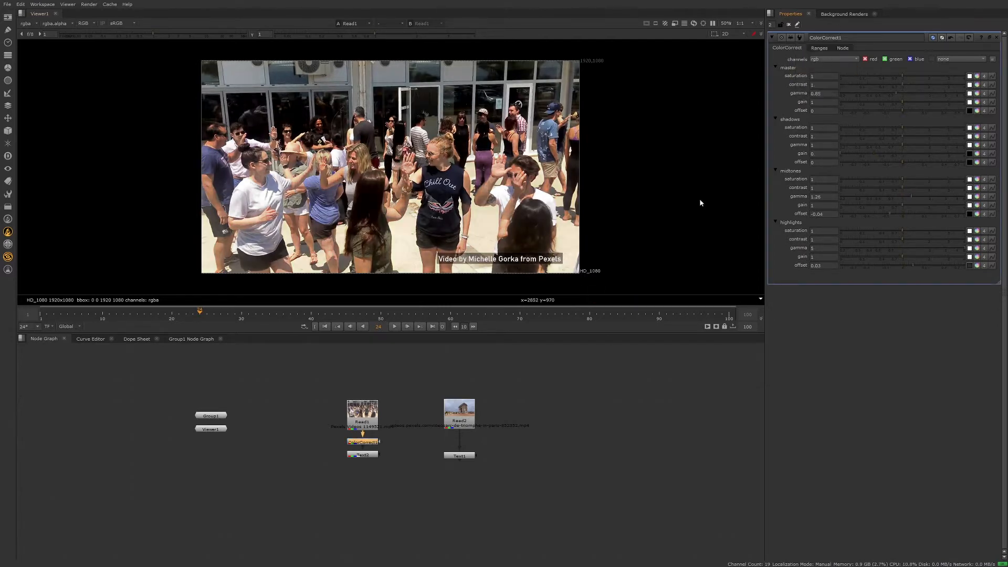
Add a ColorCorrect node between Read2 and Text1, and view the output of Text1
click(467, 418)
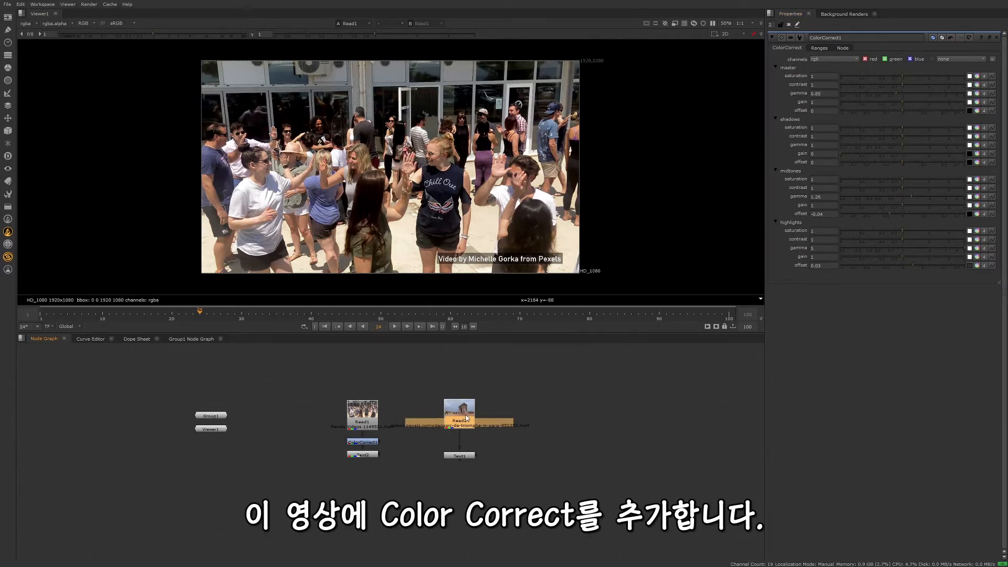
key(c)
click(466, 457)
key(1)
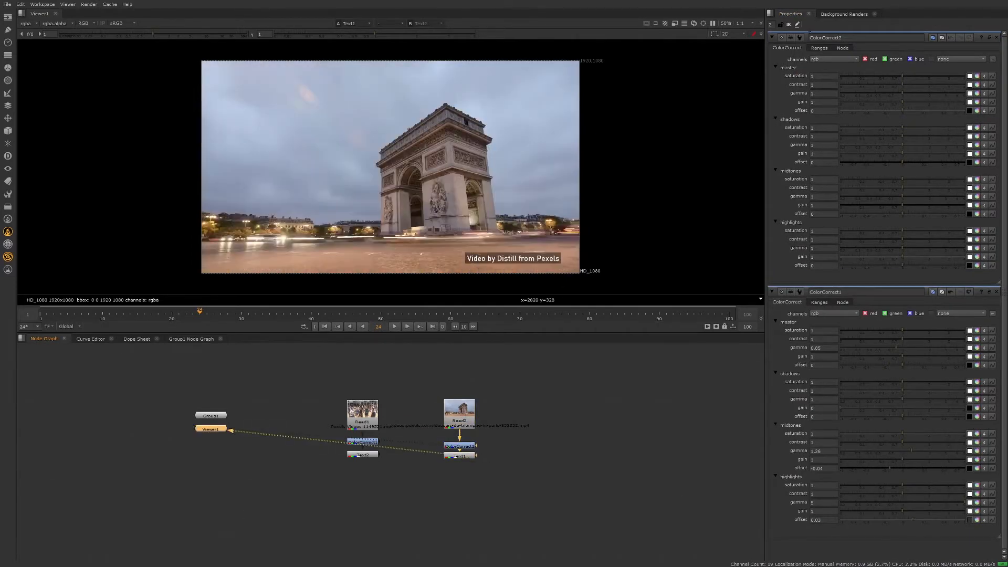
Apply the LineArt preset to the new ColorCorrect2 node, and replace it with the SatRamp preset
click(799, 38)
click(805, 51)
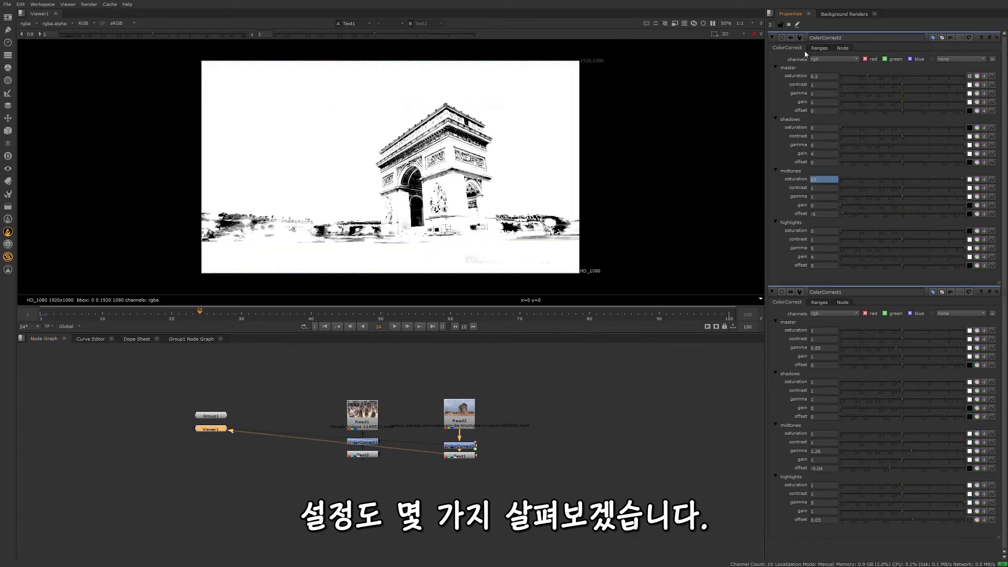
click(799, 37)
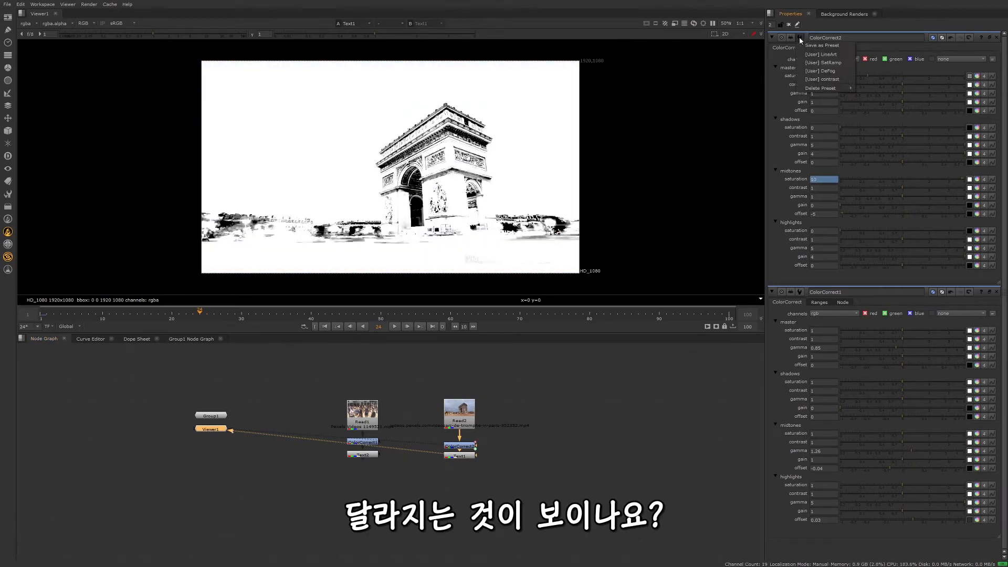
click(812, 62)
Play the footage with the SatRamp preset, and inspect the expression on ColorCorrect2's midtones saturation without changing it
click(396, 326)
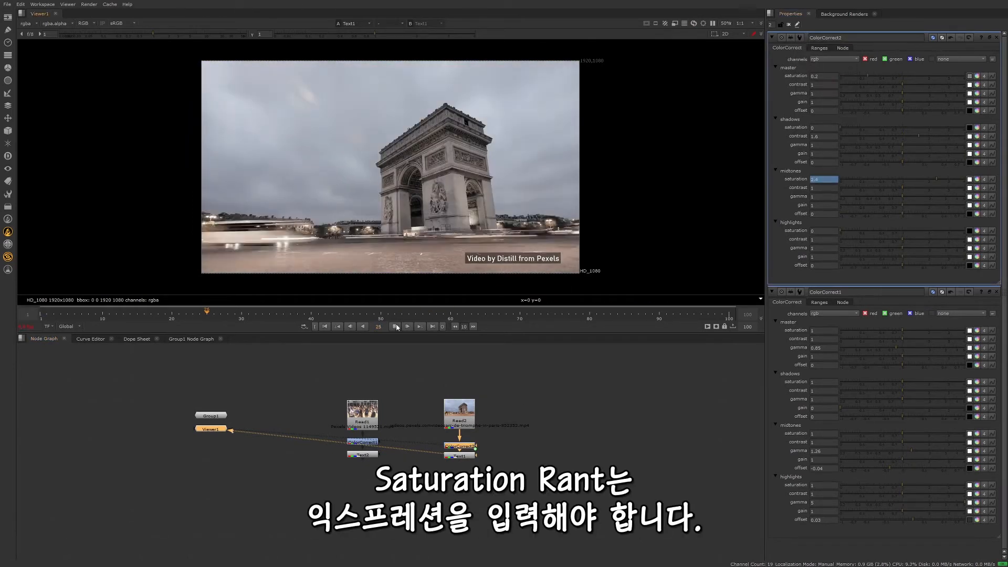
click(396, 327)
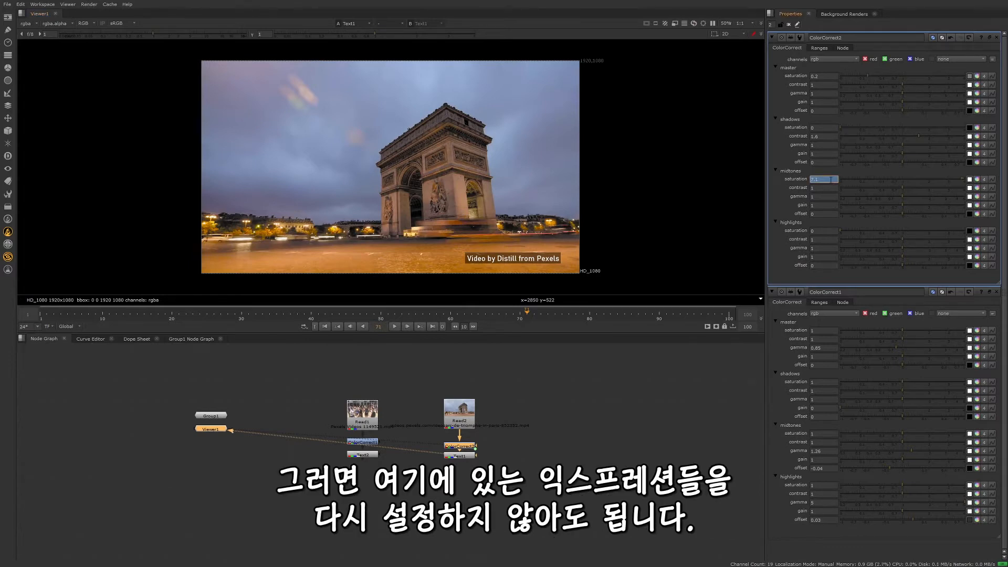
key(equal)
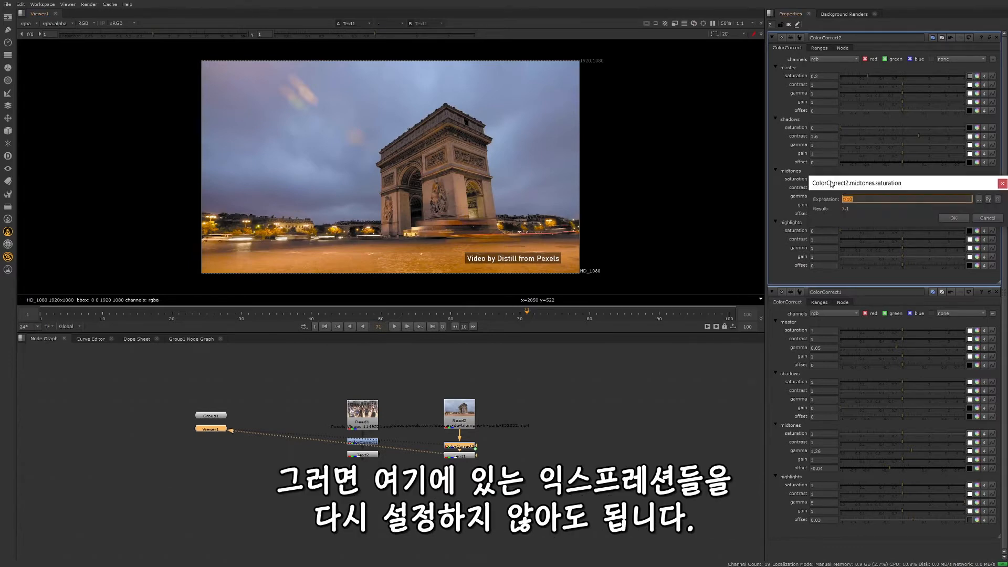
click(996, 218)
click(584, 366)
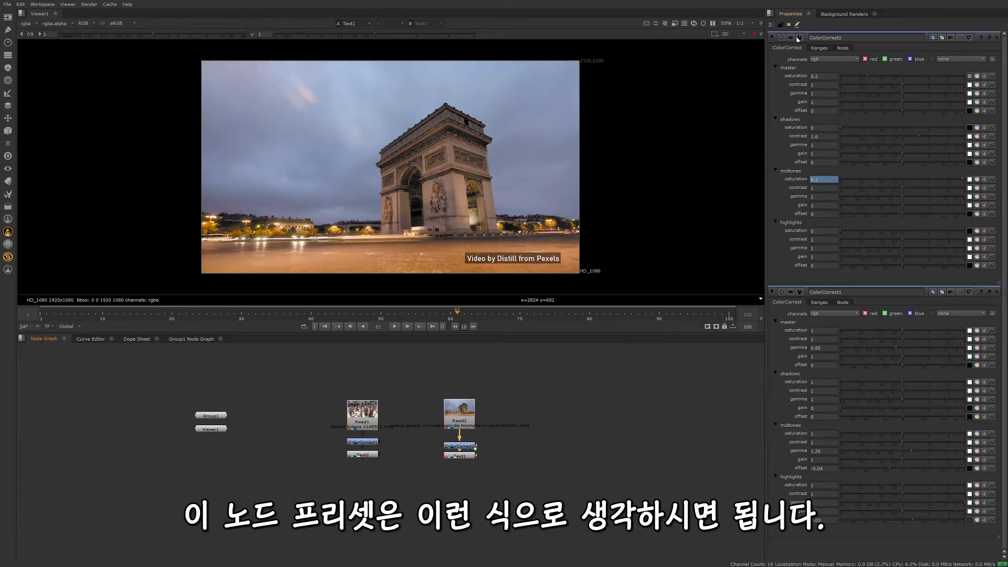
View the Group1 node's preset preview sheet and compare it with ColorCorrect2's preset list
click(798, 39)
click(774, 59)
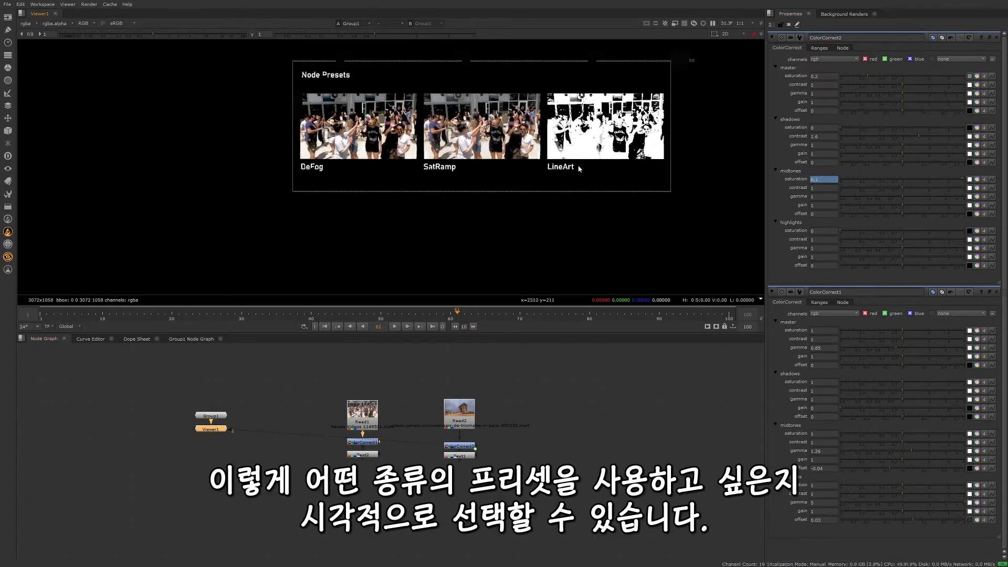
middle_drag(579, 168, 652, 154)
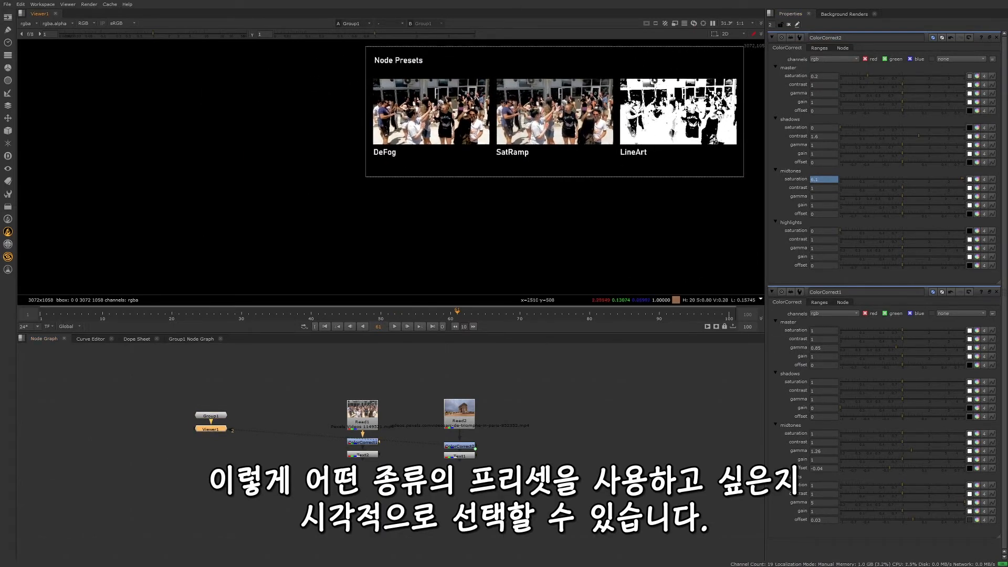
click(799, 37)
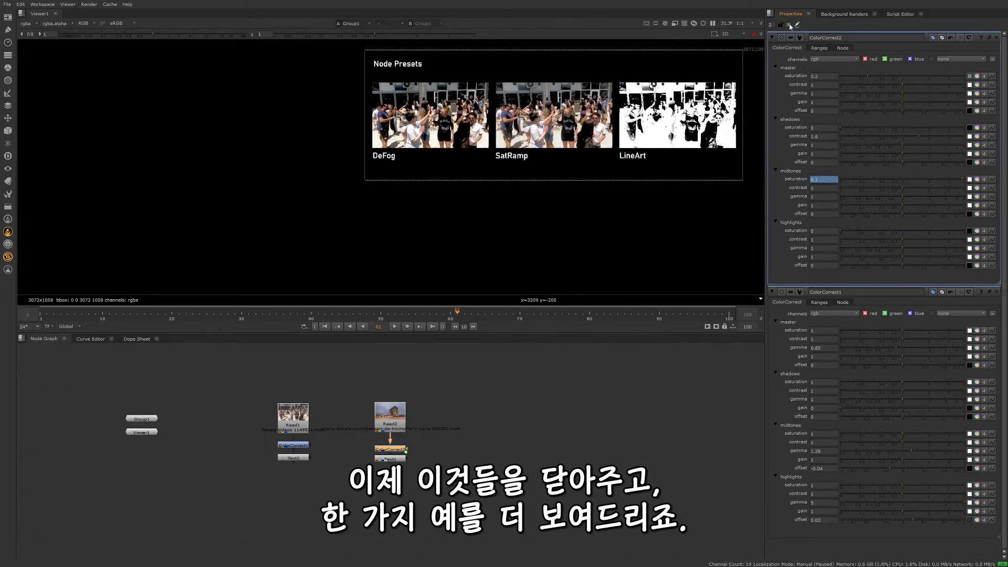
Close all open node properties, and add a Shuffle node viewed and placed level with Text1
click(788, 24)
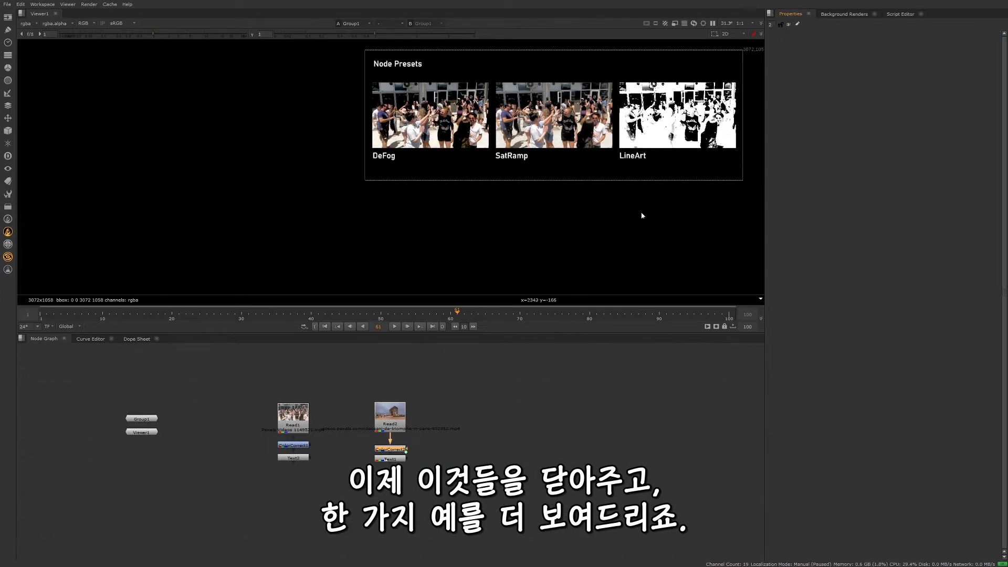
key(Tab)
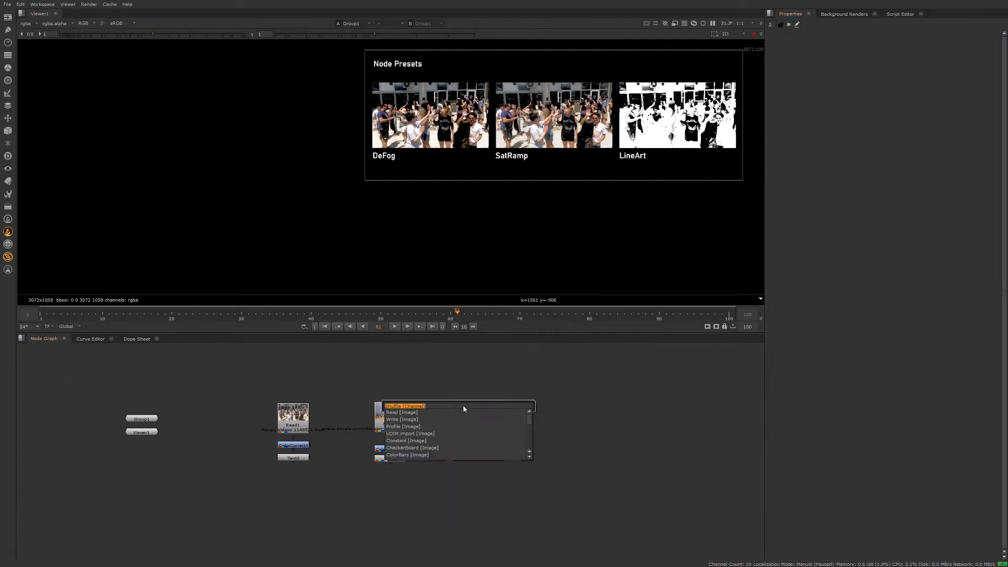
text(shuff)
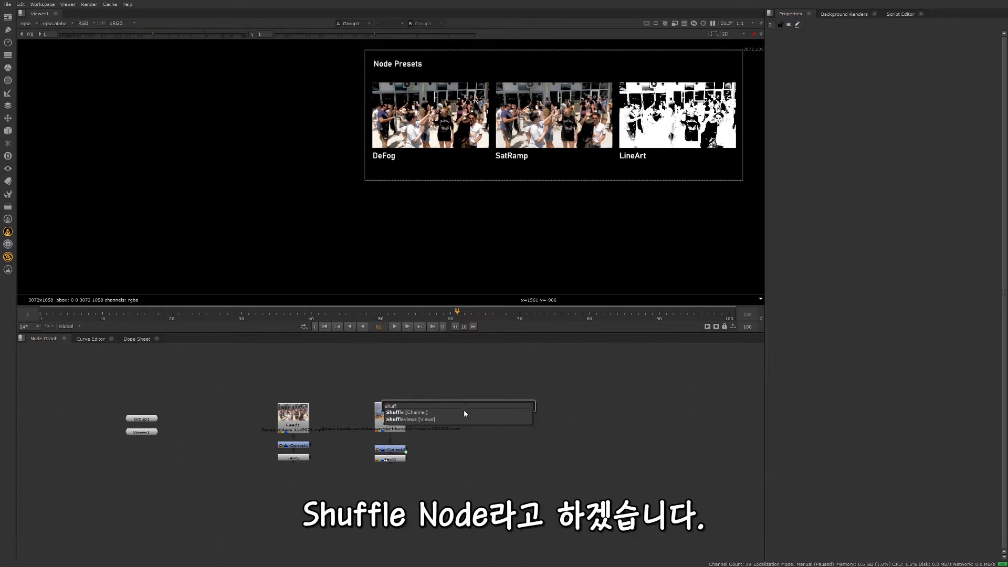
key(Return)
key(1)
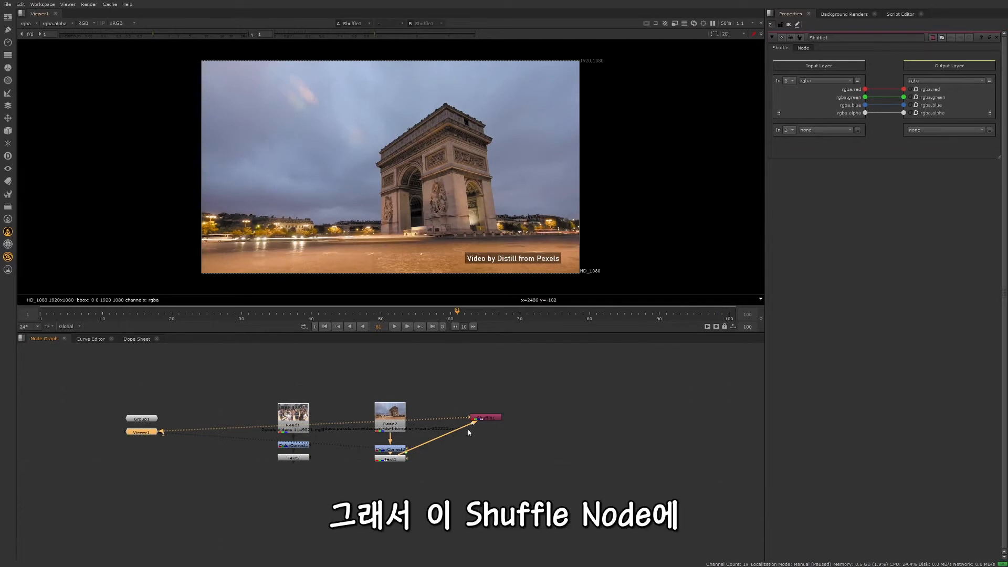
drag(486, 419, 490, 460)
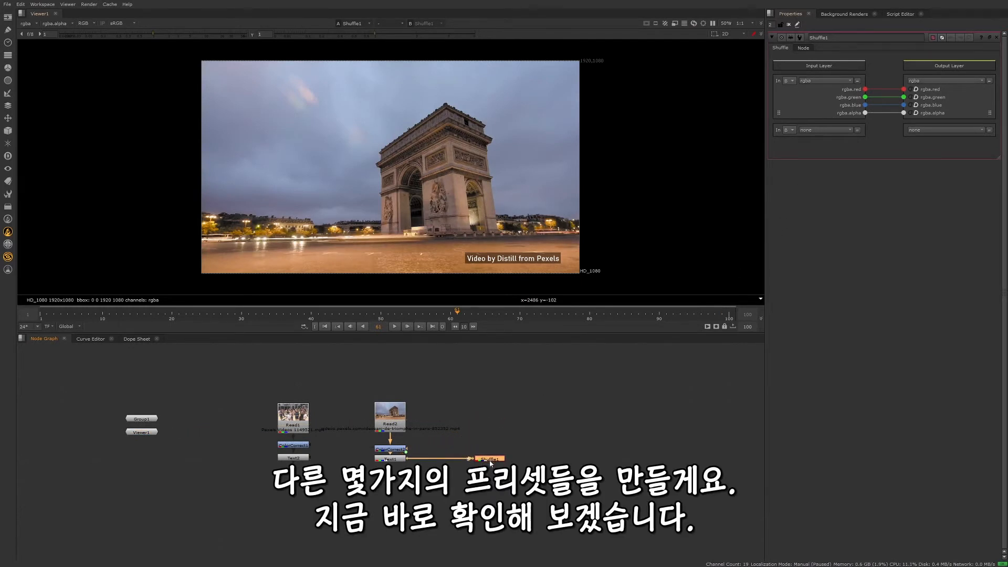
Apply the Red preset from the shuffle subfolder to the Shuffle node and realign the node with Text1
click(800, 38)
mouse_move(849, 55)
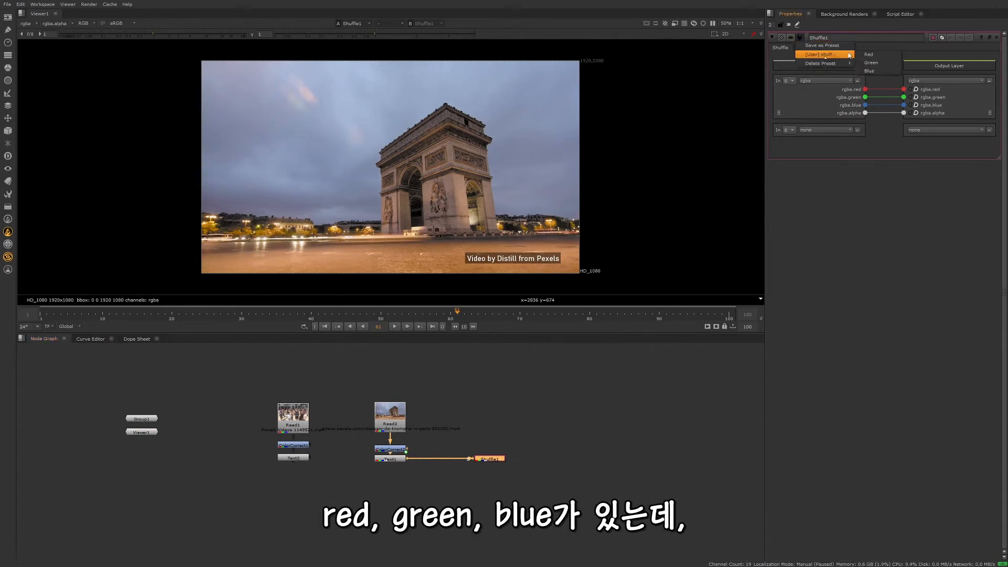
click(879, 56)
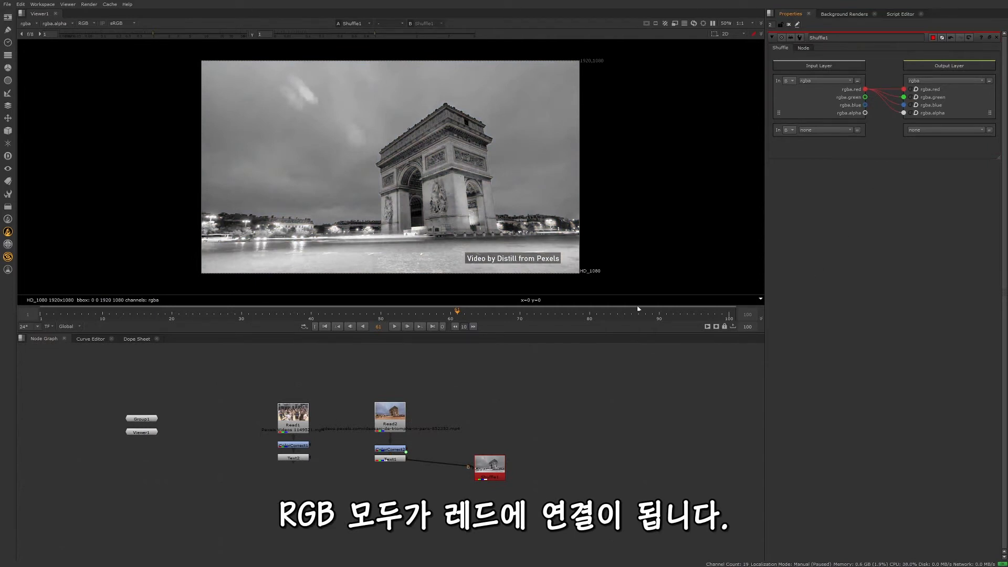
drag(497, 475, 497, 464)
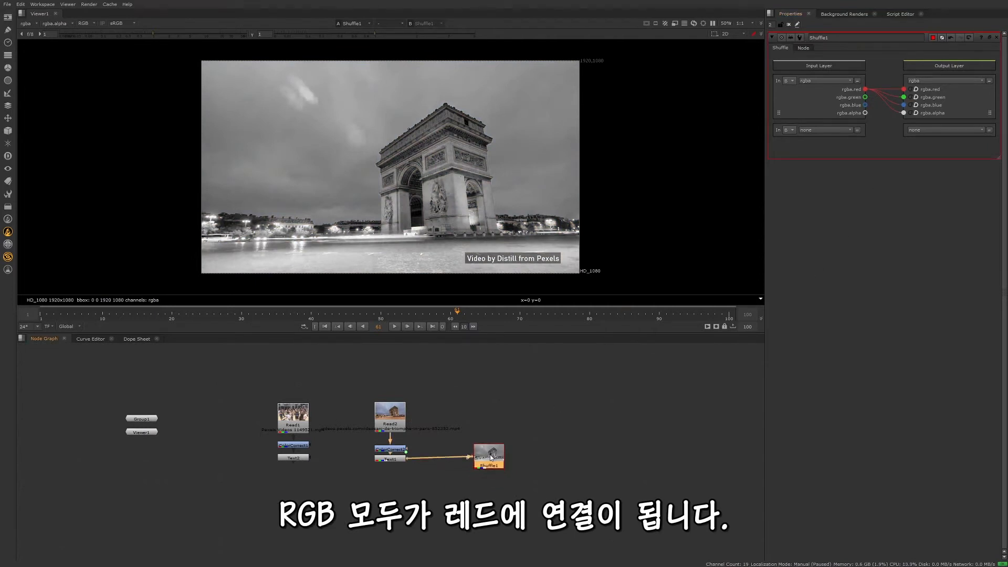
Apply the Green preset and after it the Blue preset from the shuffle subfolder to the Shuffle node
click(800, 39)
mouse_move(826, 54)
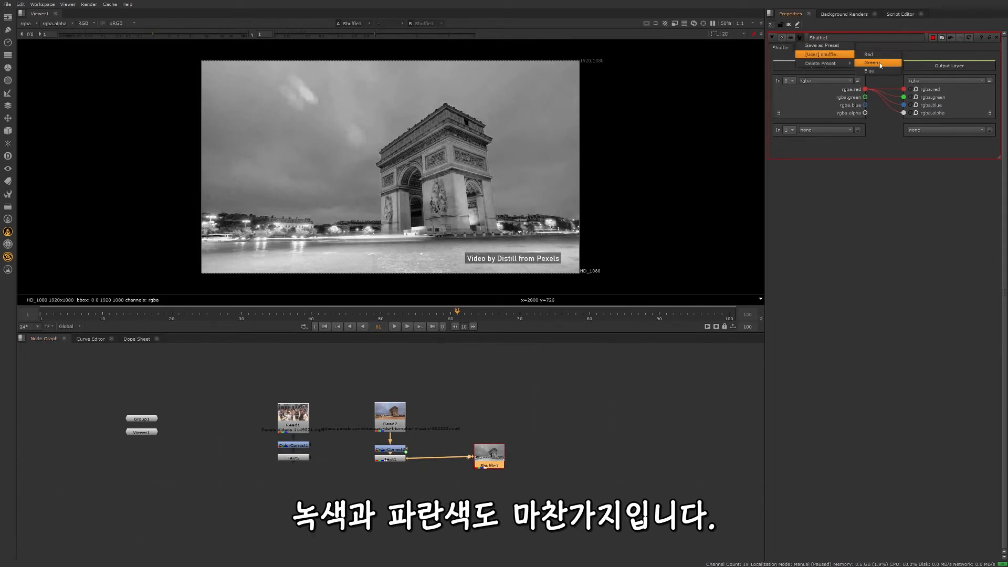
click(876, 62)
click(799, 37)
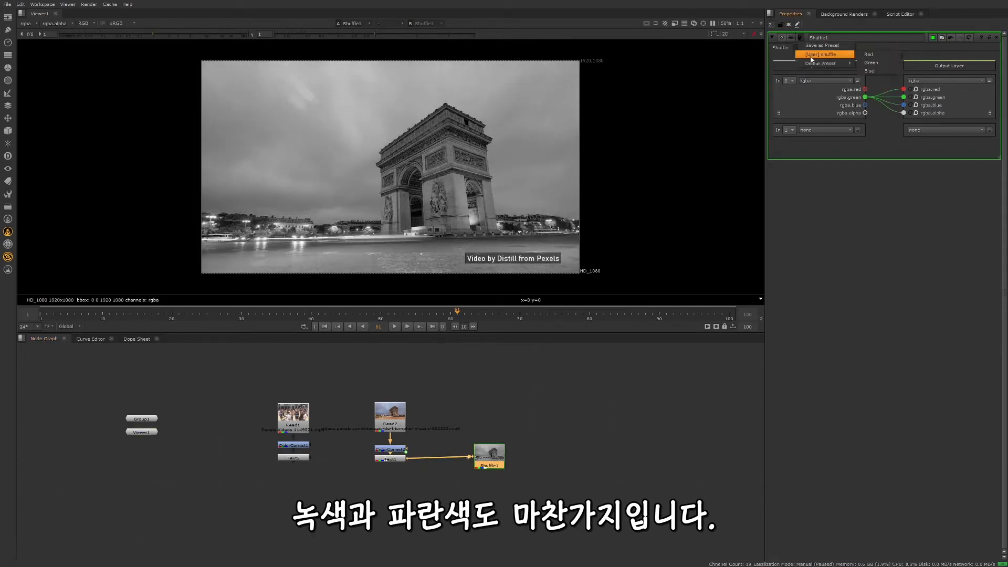
click(881, 69)
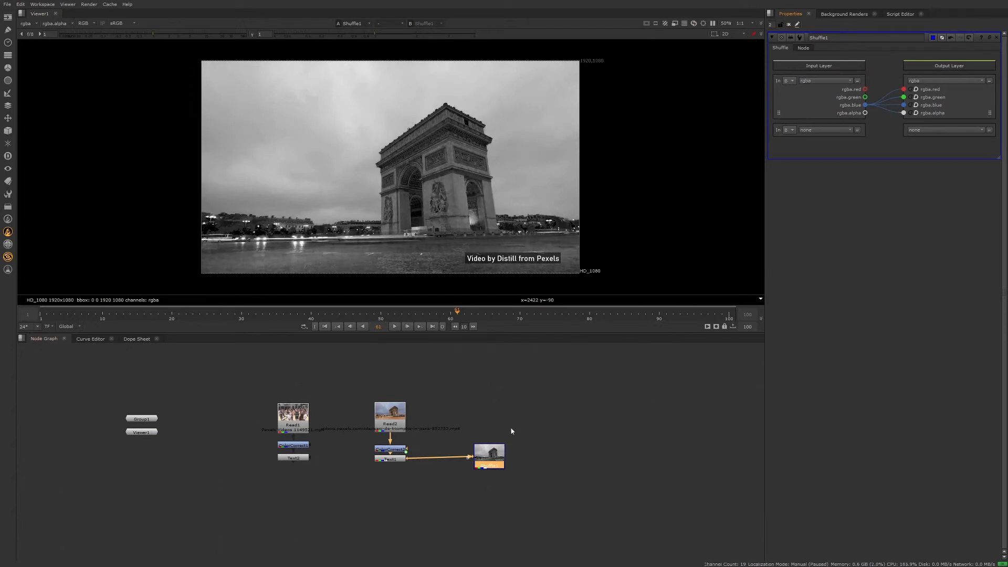
drag(489, 460, 491, 462)
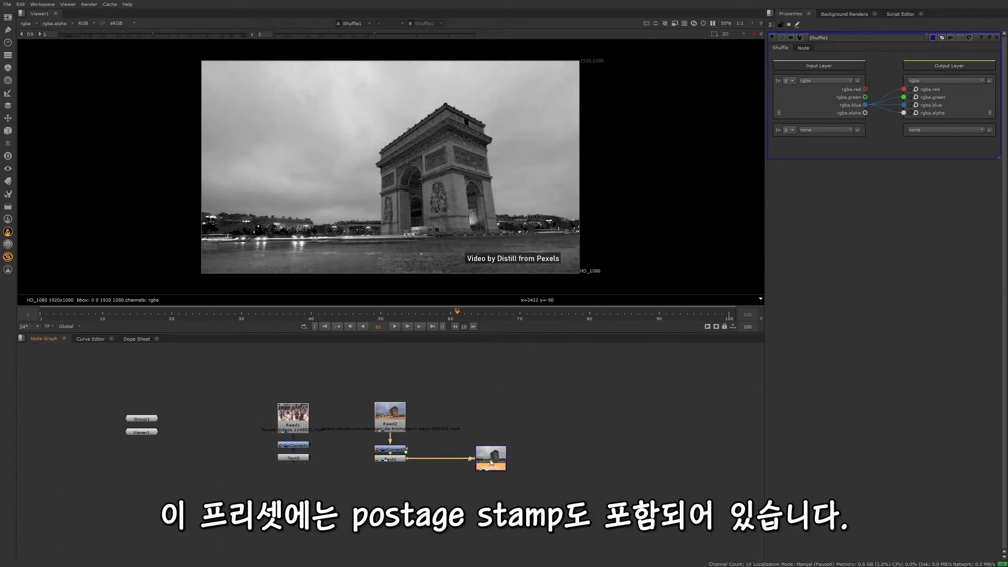
Check the Shuffle node's postage stamp option, and apply the Red preset from the shuffle subfolder again
click(802, 48)
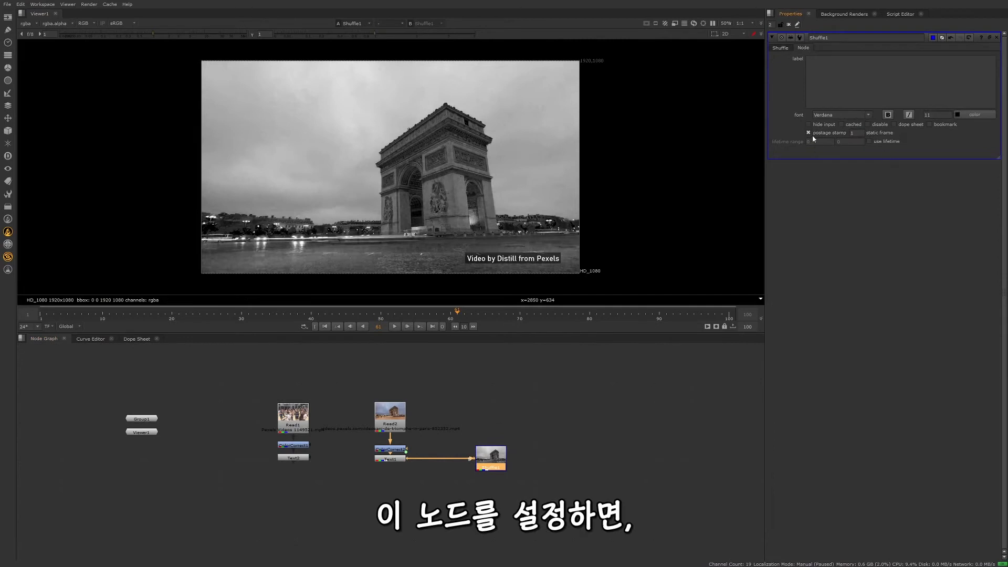
click(780, 48)
click(799, 38)
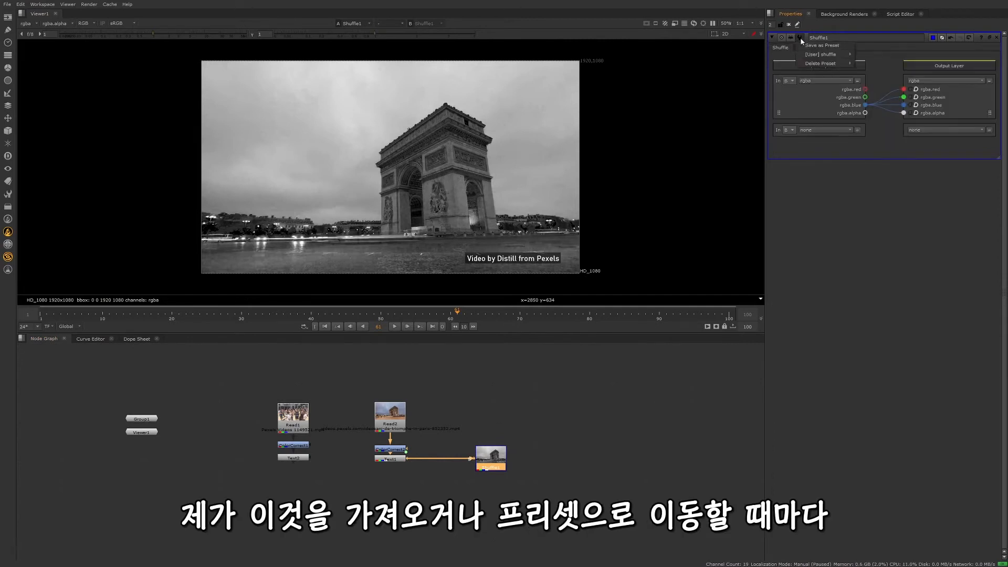
mouse_move(821, 55)
click(875, 55)
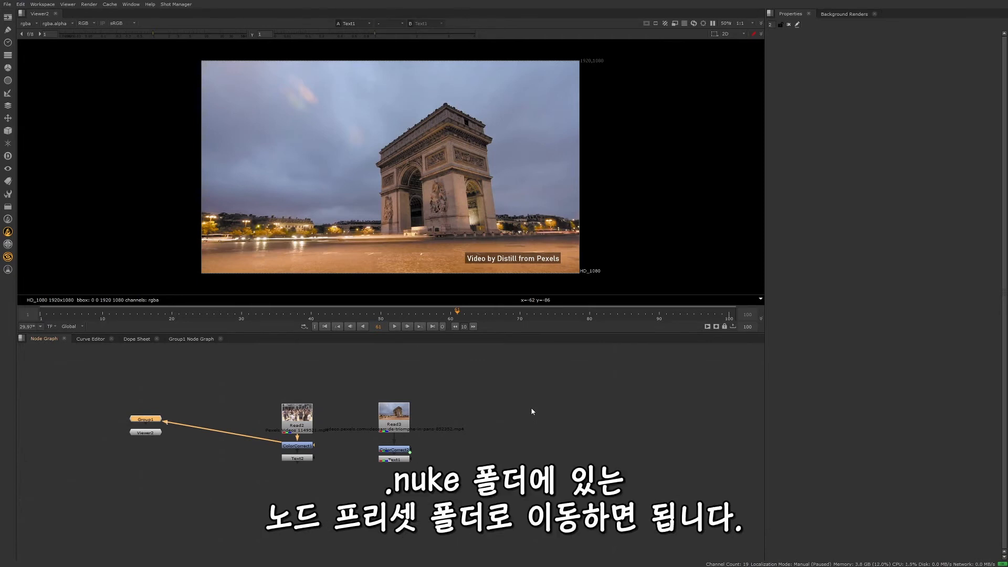
Switch to File Explorer to review the NodePresets folder inside .nuke, and return to Nuke
key(alt+Tab)
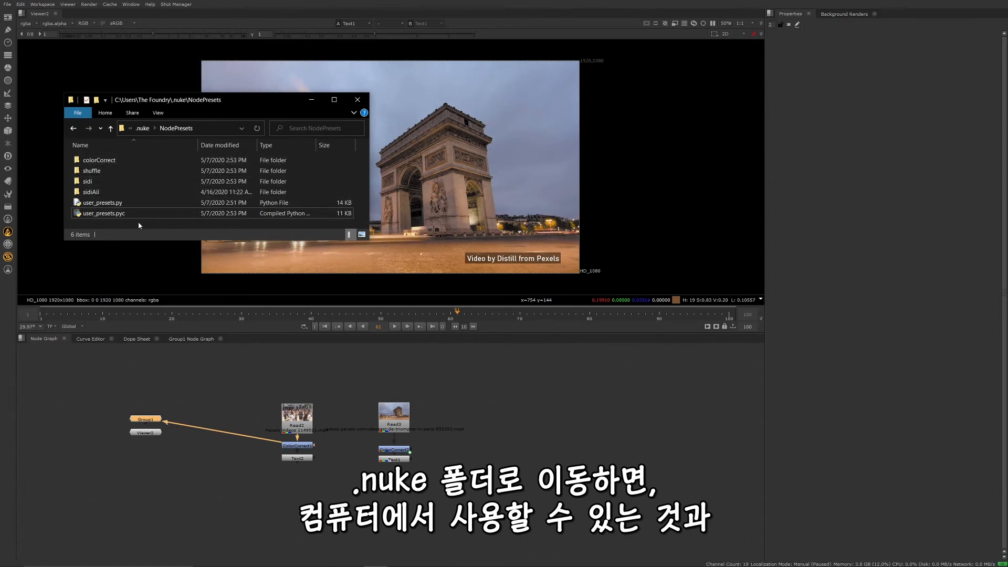
click(469, 391)
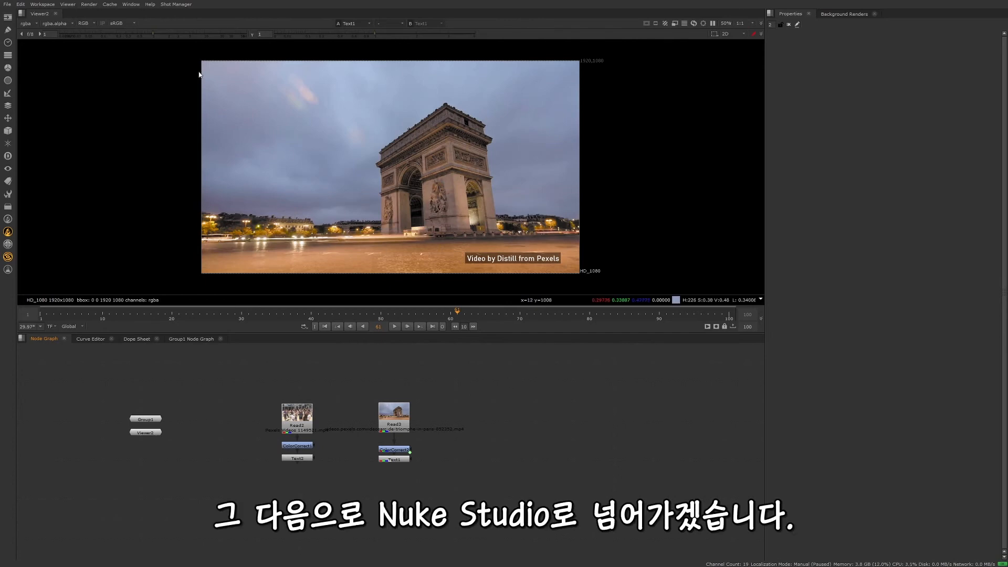
Switch to the workspace with the project bin, and show Sequence 1 at 01:00:20:01 on the Arc de Triomphe clip
click(37, 4)
click(75, 79)
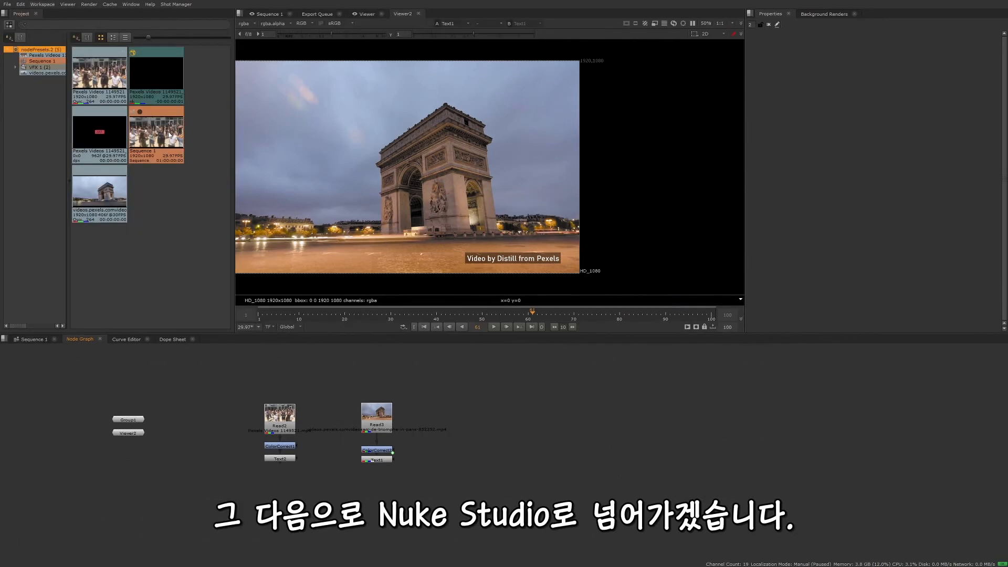
click(43, 340)
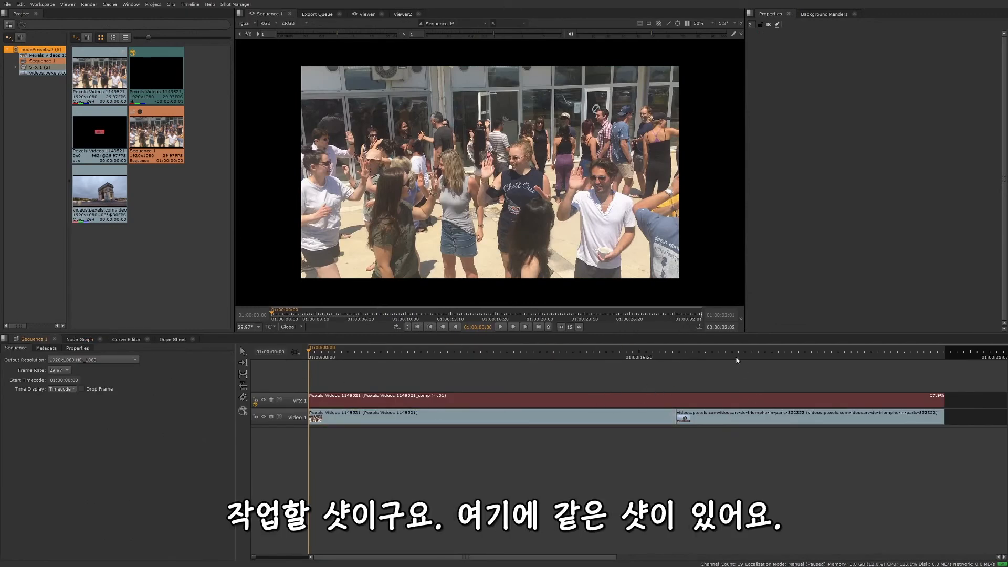
click(706, 351)
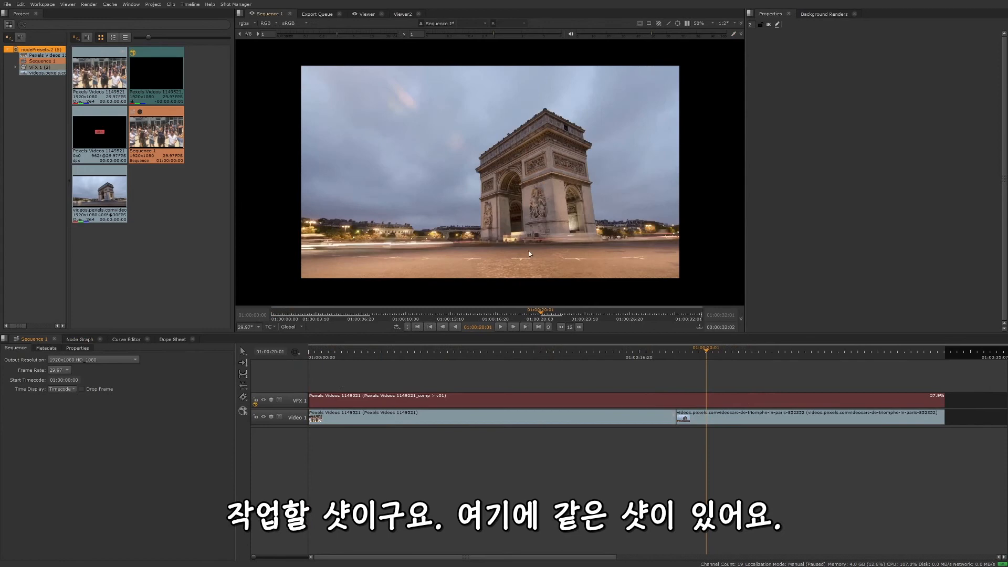
Add a ColorCorrect soft effect to the Arc de Triomphe clip on Video 1 and apply its LineArt preset
click(776, 417)
right_click(776, 421)
mouse_move(821, 417)
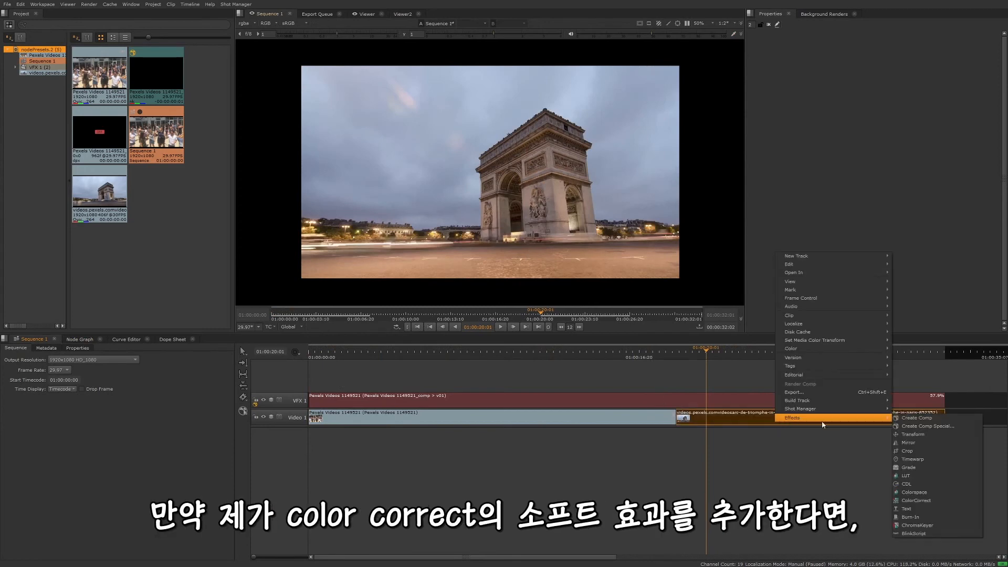
click(924, 501)
click(762, 38)
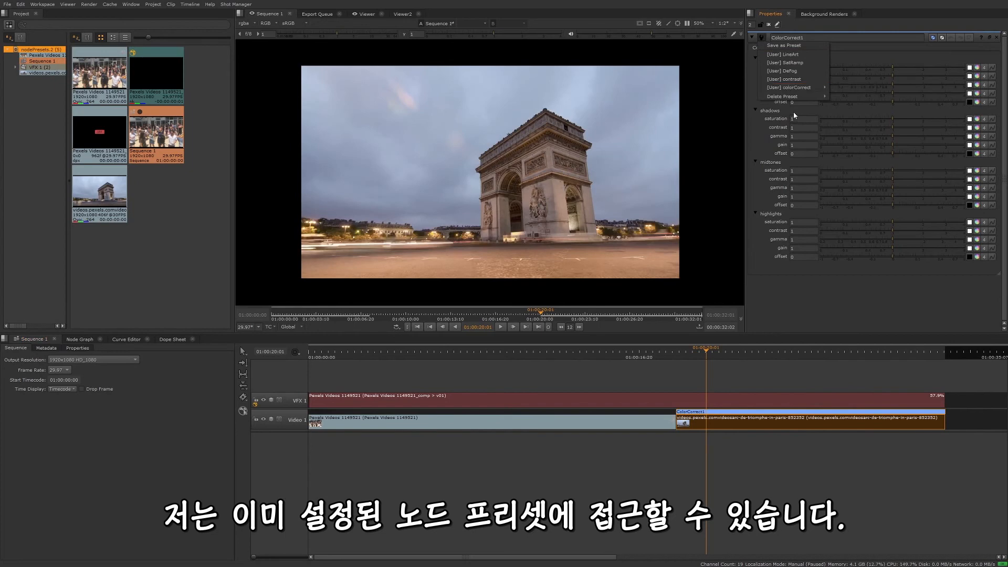
click(795, 55)
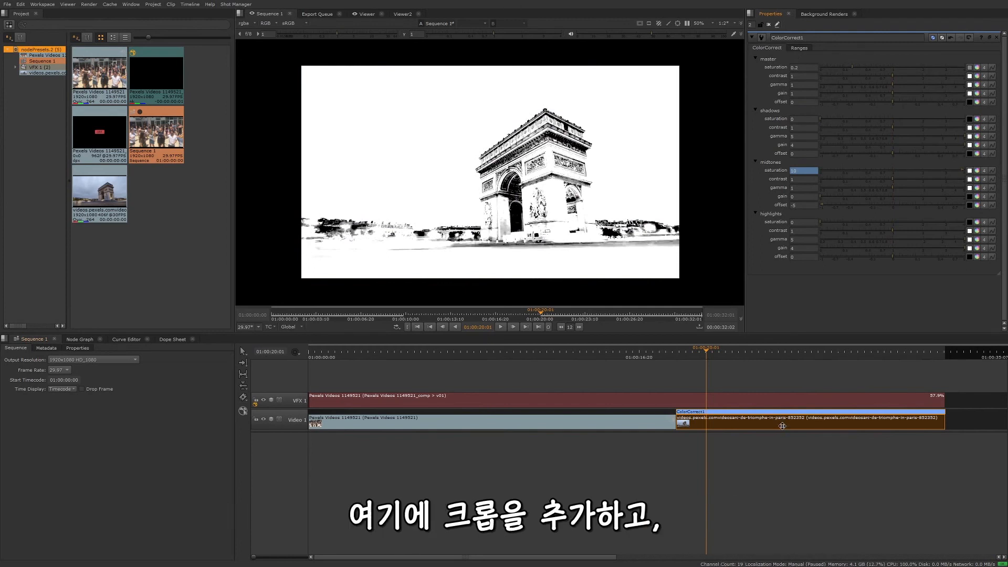
Add a Crop soft effect to the Arc de Triomphe clip and trim its upper and lower edges to about y 106 and t 938
right_click(782, 427)
mouse_move(794, 424)
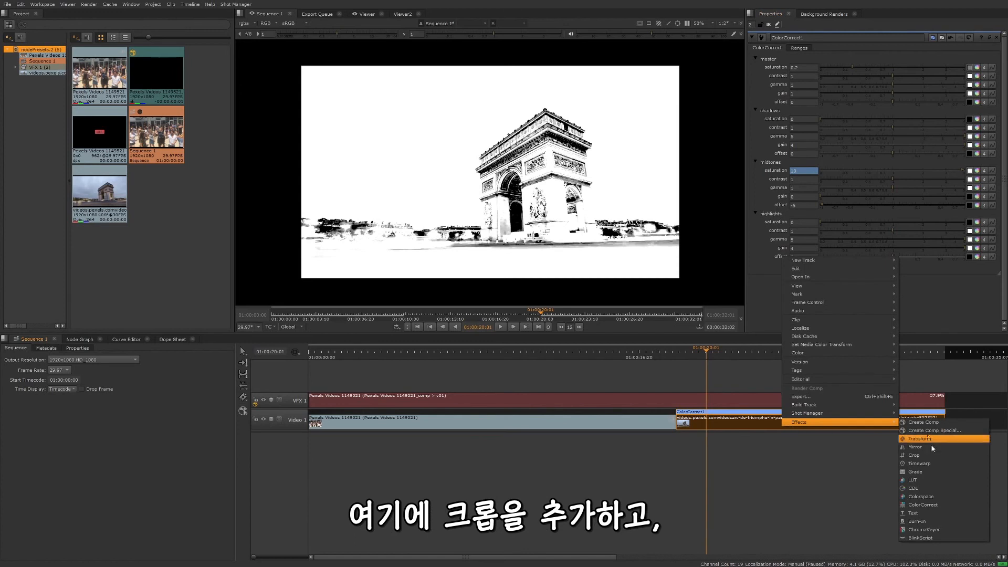
click(914, 455)
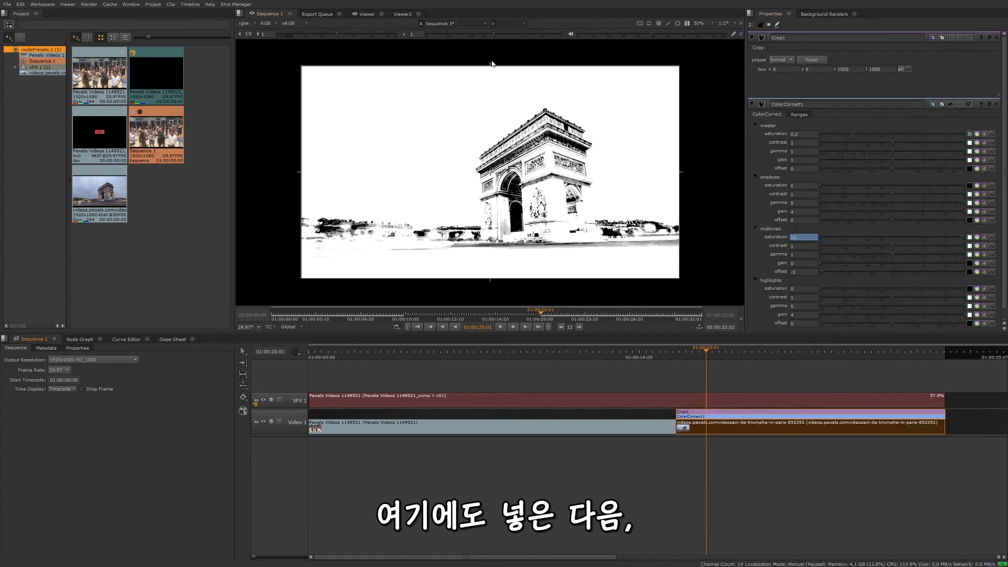
drag(488, 90, 488, 95)
drag(490, 278, 490, 257)
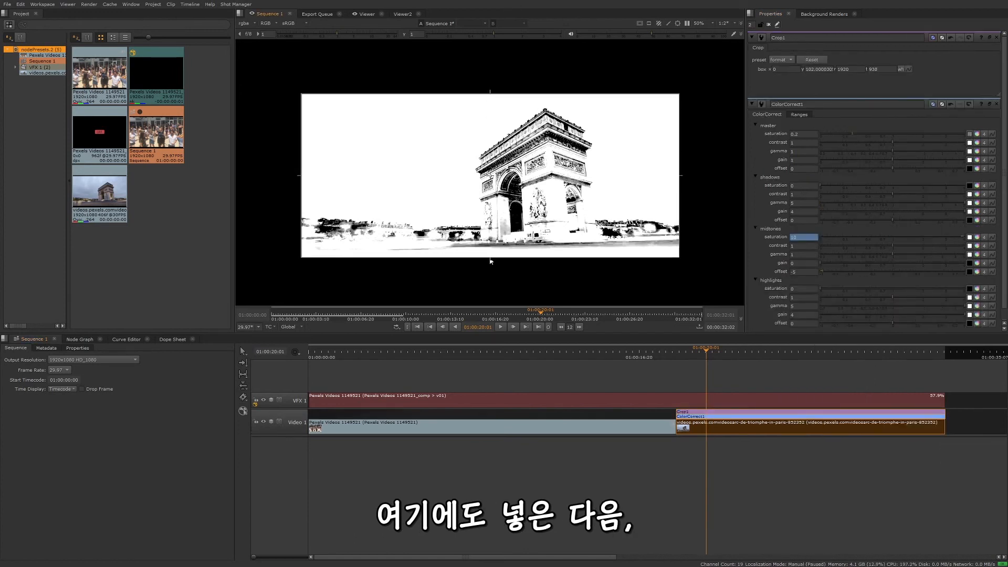
Save the Crop effect's settings as a node preset named Letterbox in the root presets menu
click(761, 38)
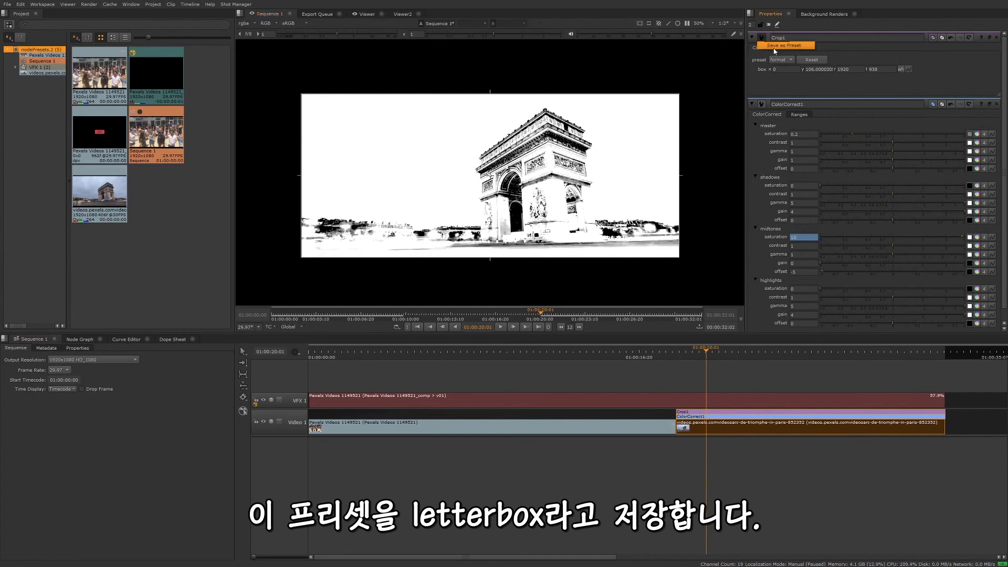
click(782, 44)
click(518, 284)
text(letterbox)
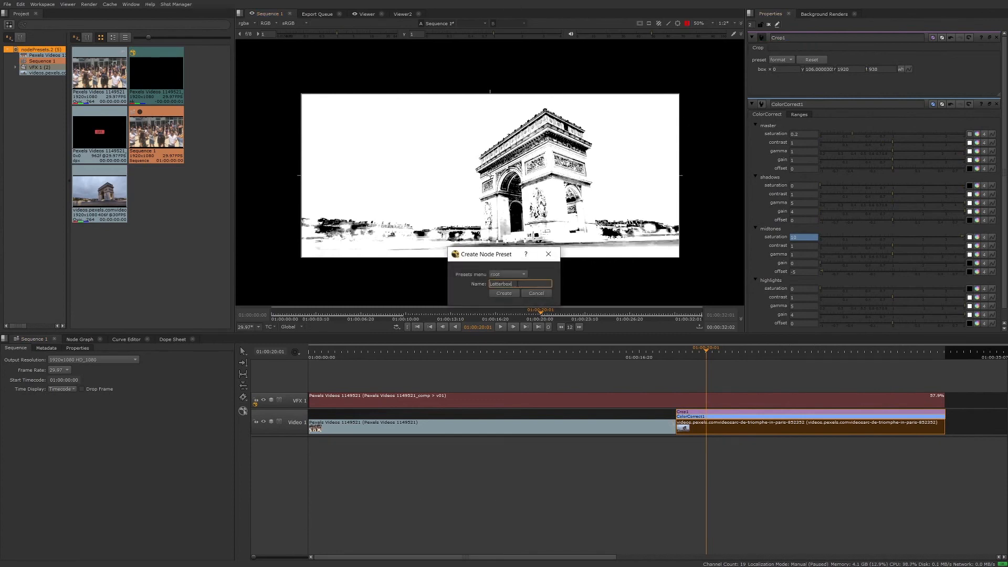
click(504, 293)
Create a comp from the Arc de Triomphe clip on Video 1, with its soft effects included
click(787, 379)
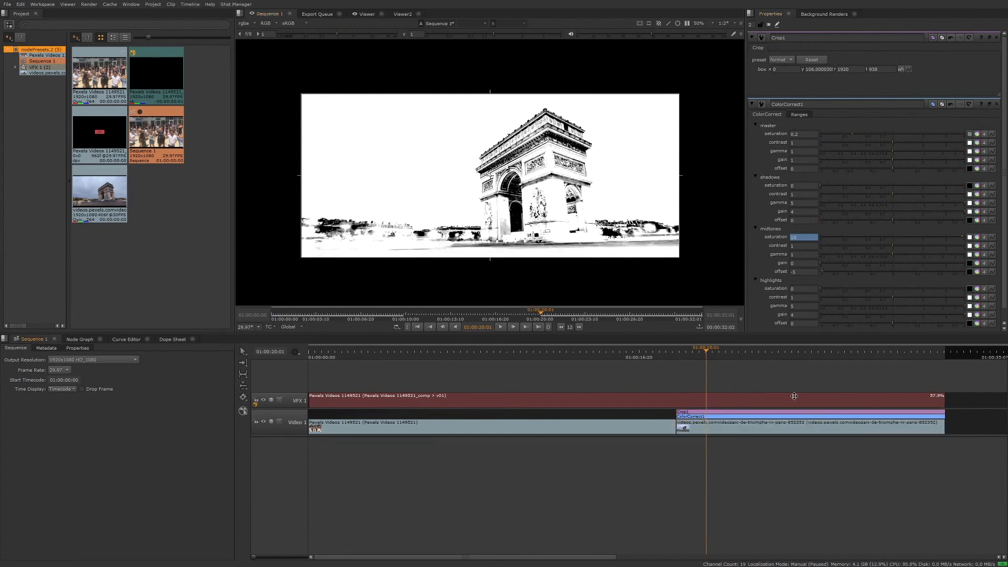
click(815, 425)
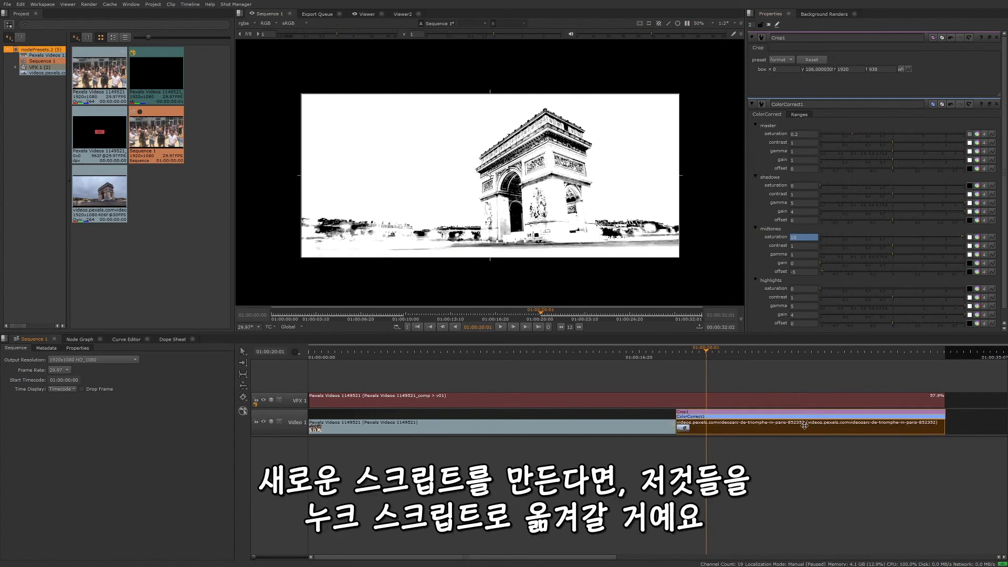
right_click(805, 431)
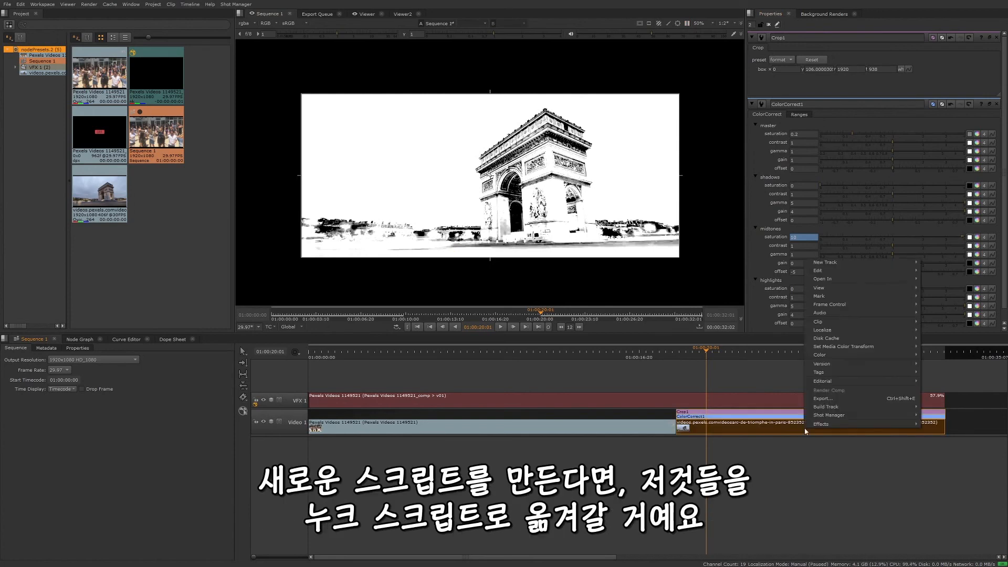
mouse_move(817, 426)
click(740, 424)
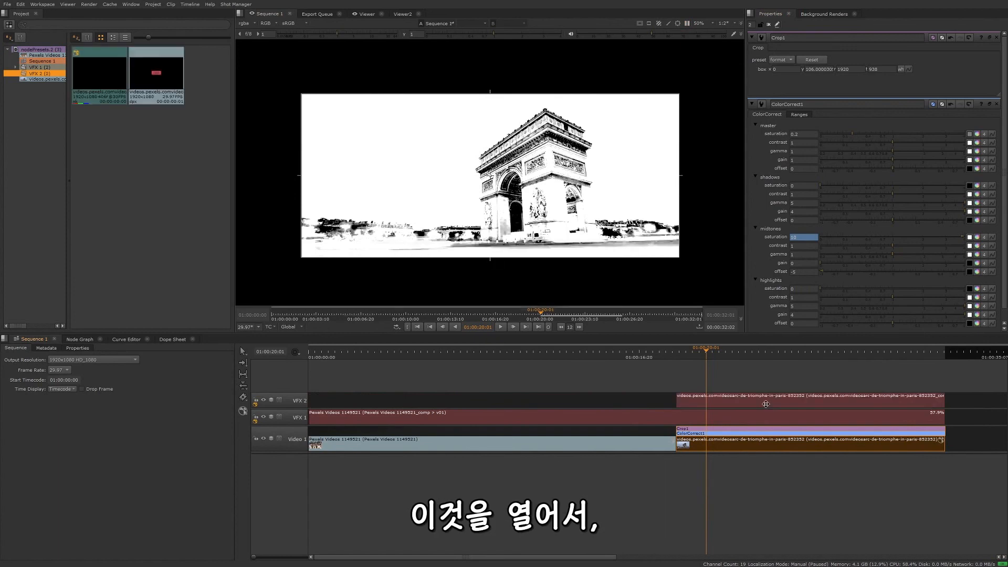
Open the new Arc de Triomphe comp in the node graph and show the properties of its ColorCorrect1 and Crop1 nodes
double_click(756, 397)
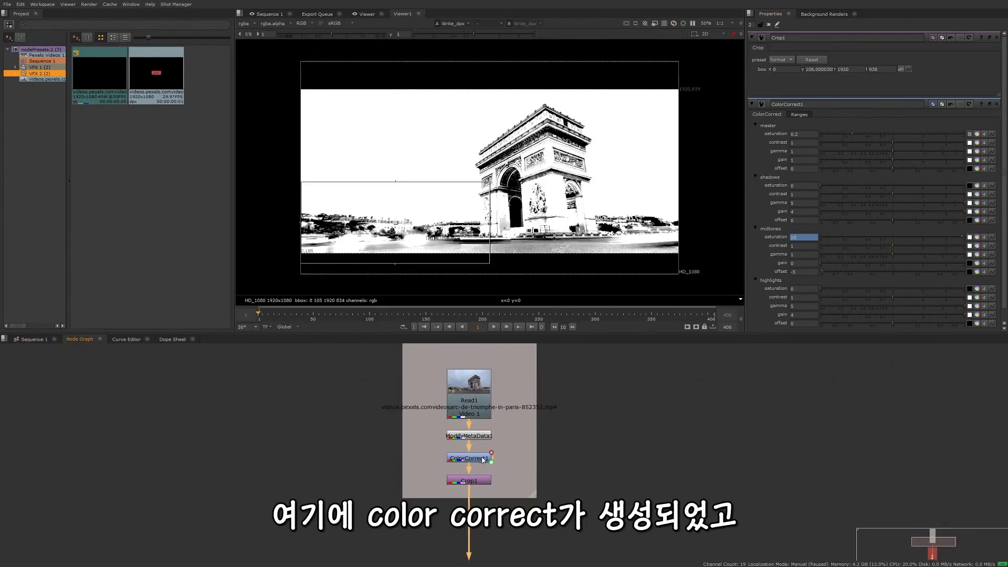
double_click(483, 461)
double_click(481, 481)
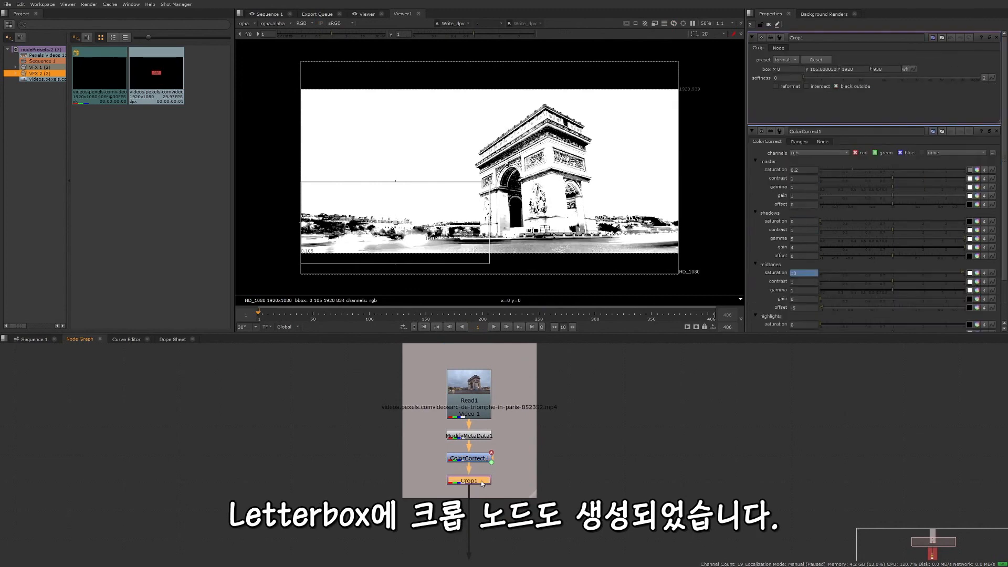
Create a second Crop node beside the backdrop, connect its input to Read1, and view its output
click(594, 392)
key(Tab)
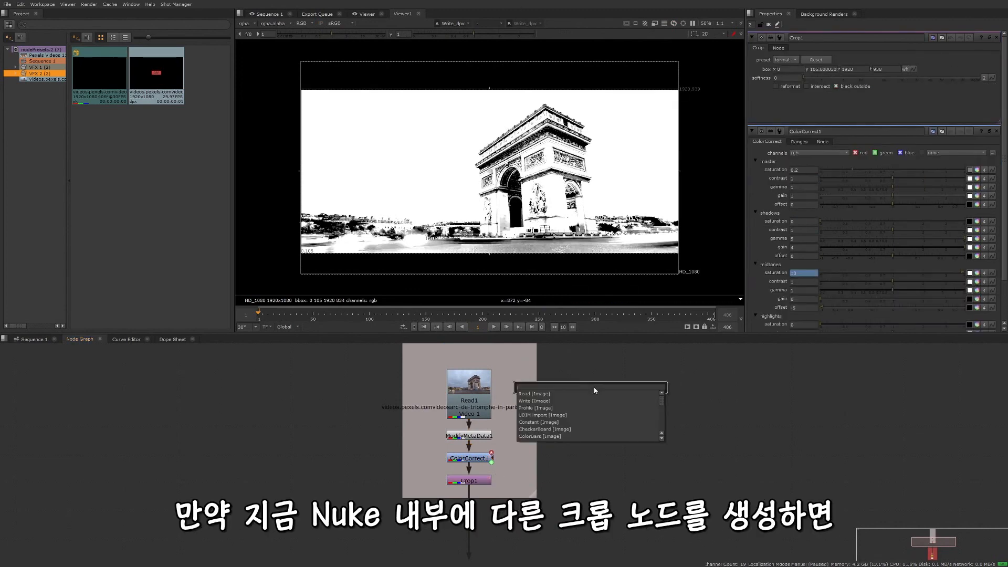
text(crop)
key(Return)
drag(579, 393, 475, 394)
drag(601, 414, 598, 398)
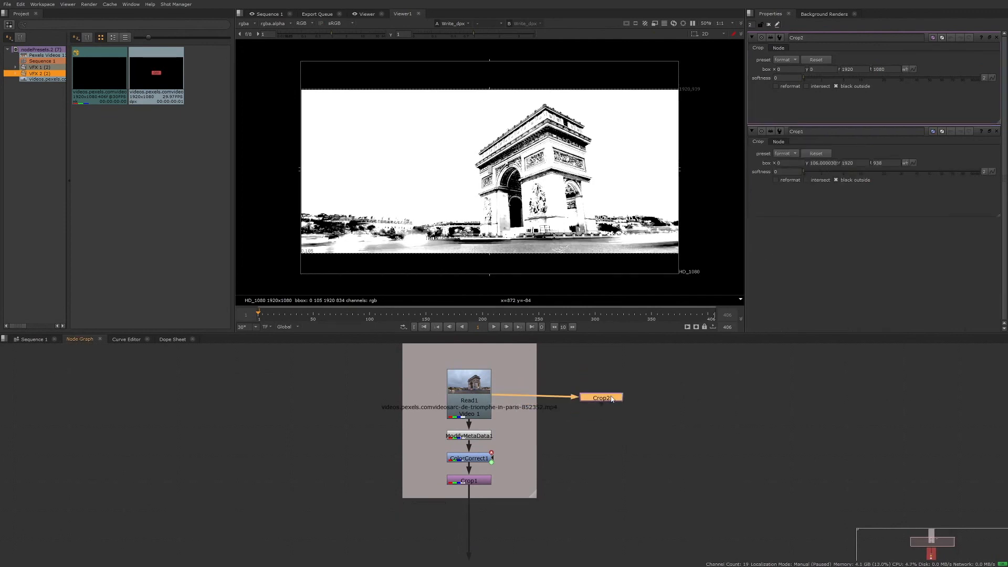
key(1)
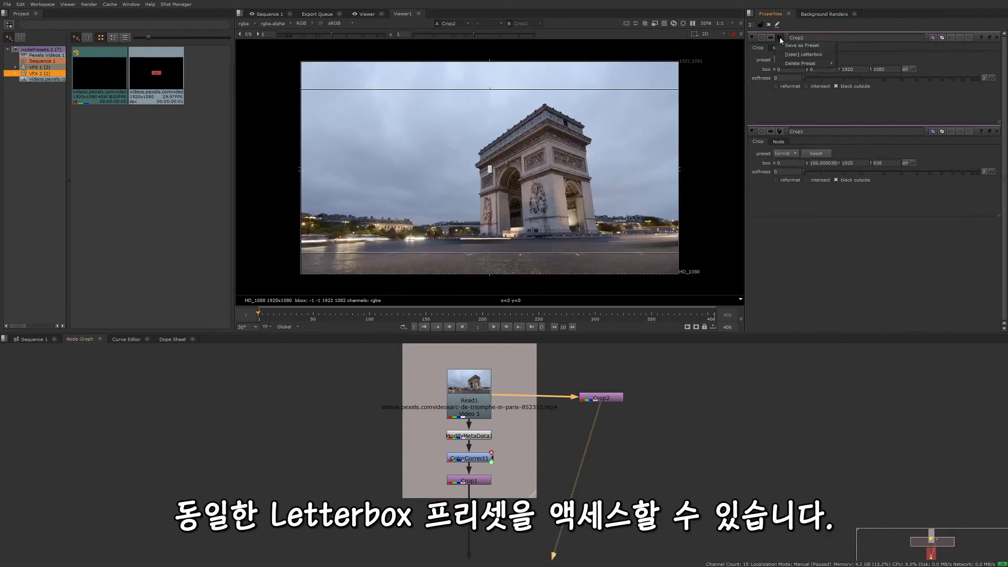
Apply the user preset Letterbox to the new Crop node and deselect the nodes
click(779, 38)
click(809, 55)
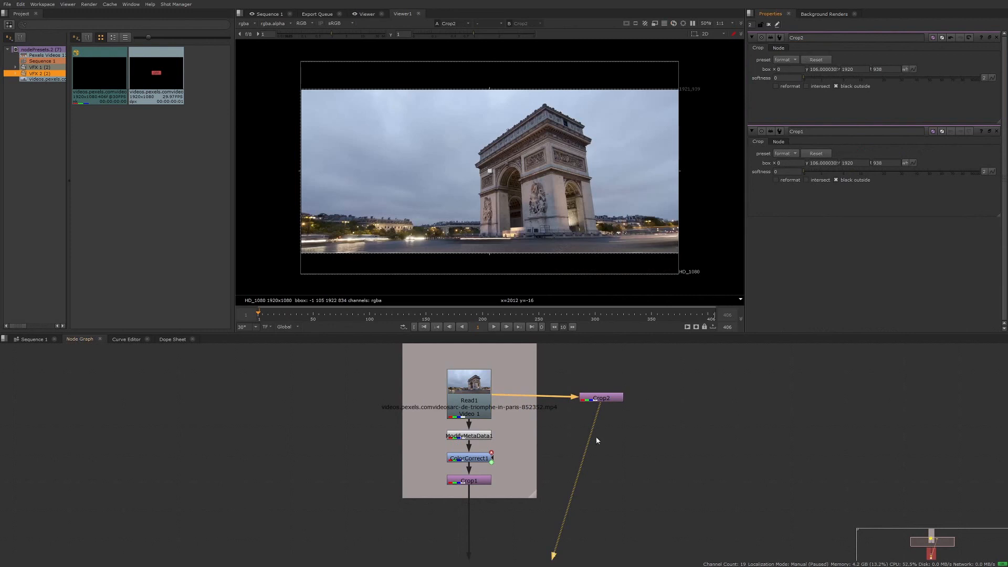
click(659, 418)
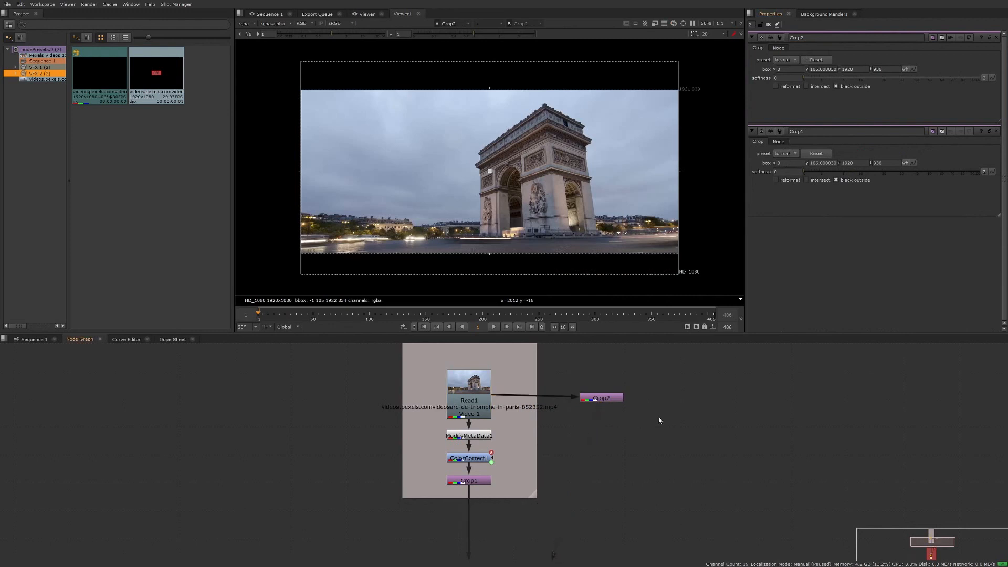